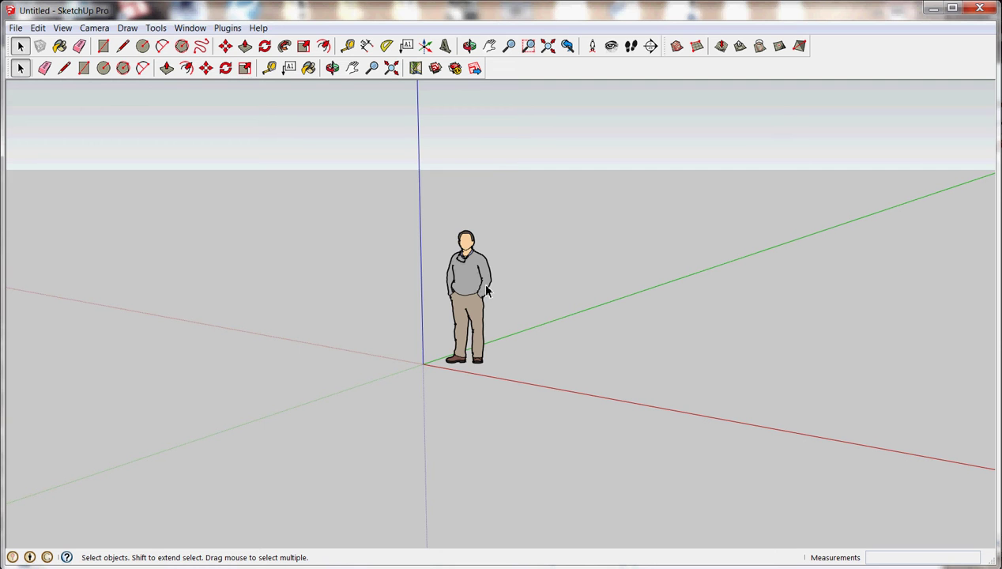
Step: Select and deselect the scale figure, then zoom in and out on the scene
click(468, 270)
click(537, 250)
scroll(474, 269, down, 2)
scroll(485, 274, up, 5)
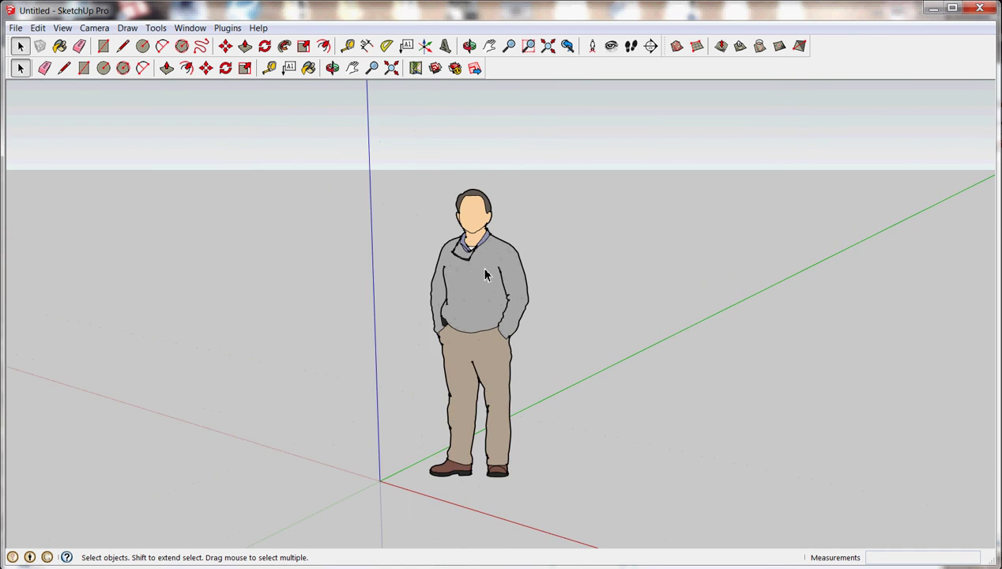
scroll(485, 274, up, 1)
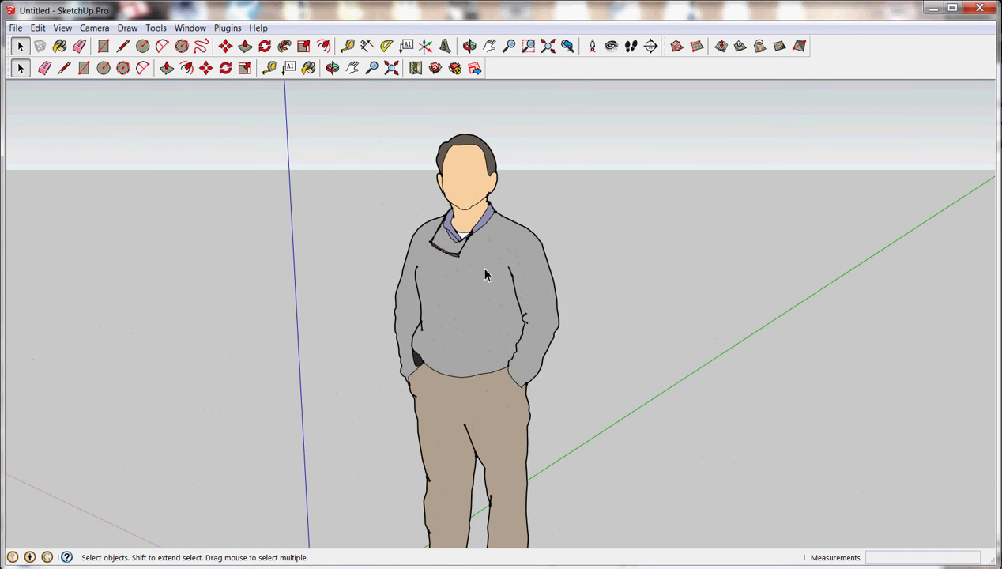
scroll(486, 274, down, 4)
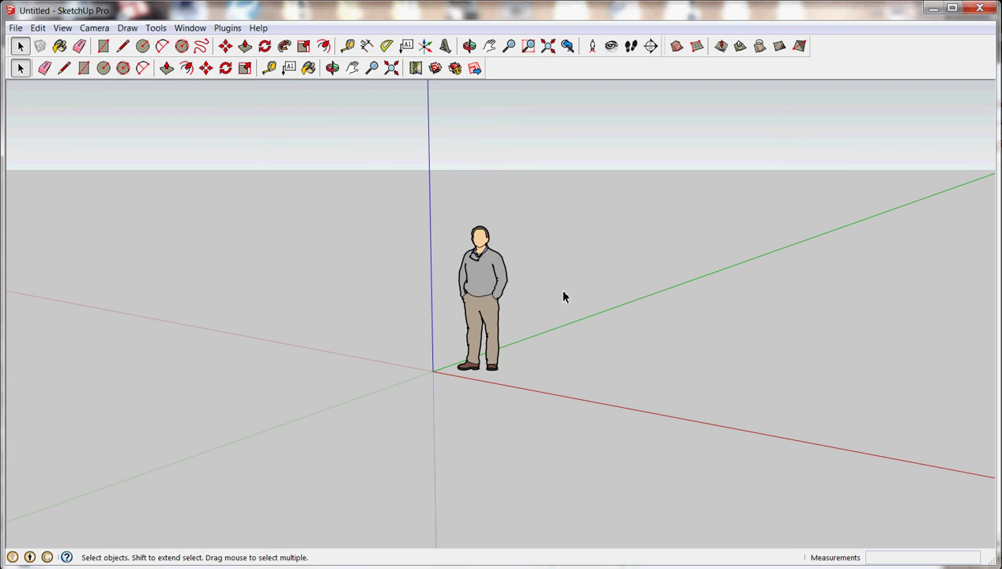
scroll(530, 261, up, 1)
Step: Orbit the view downward around the figure until the horizon disappears
key(o)
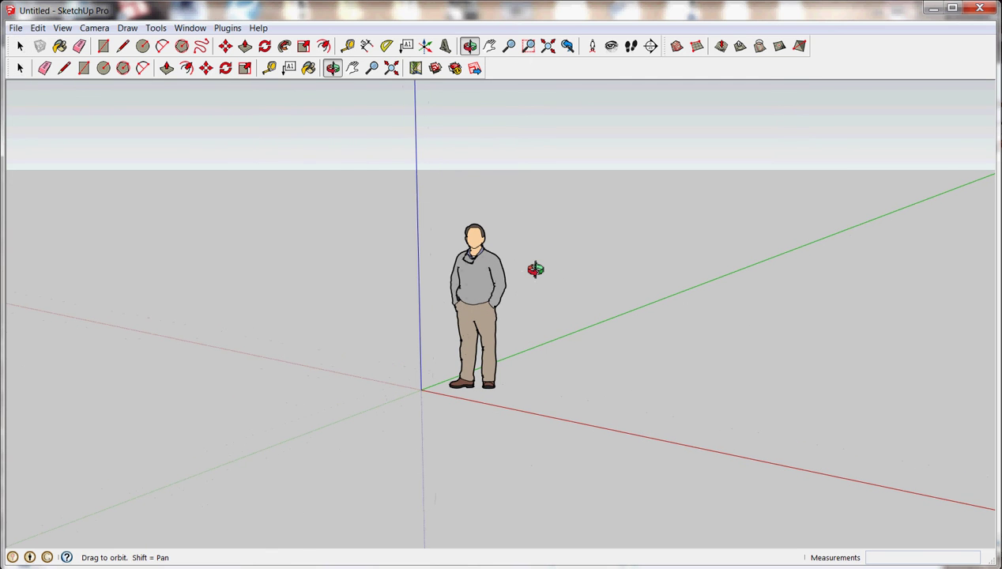
drag(536, 269, 501, 261)
key(space)
key(o)
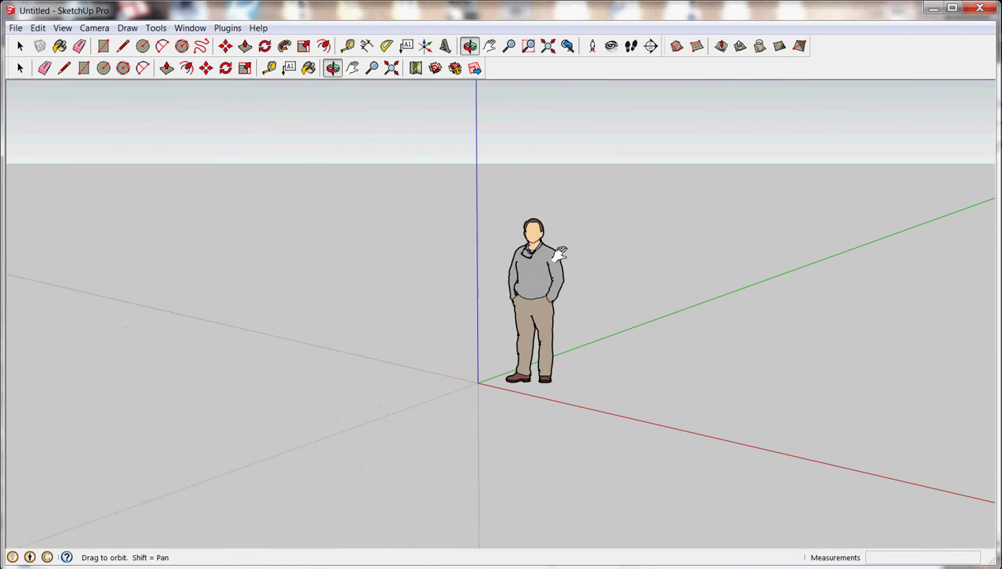
key(space)
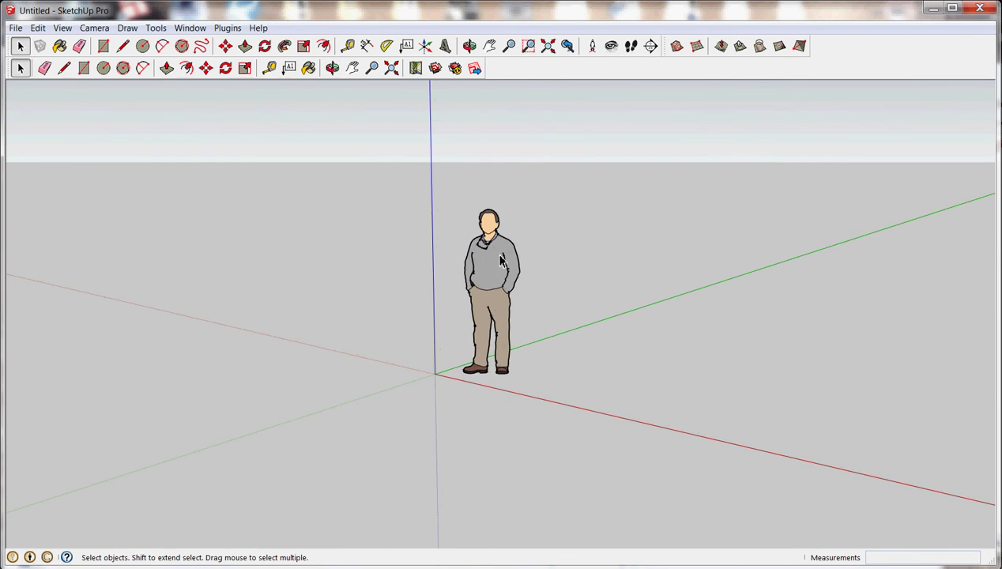
middle_drag(439, 253, 518, 291)
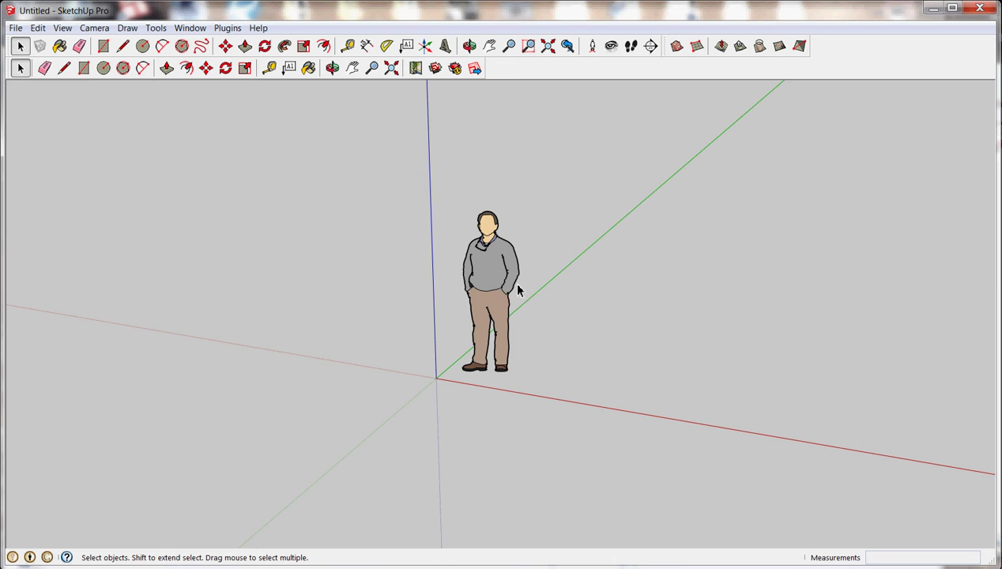
Step: Switch the camera to the Top standard view, then to the Front view
click(87, 30)
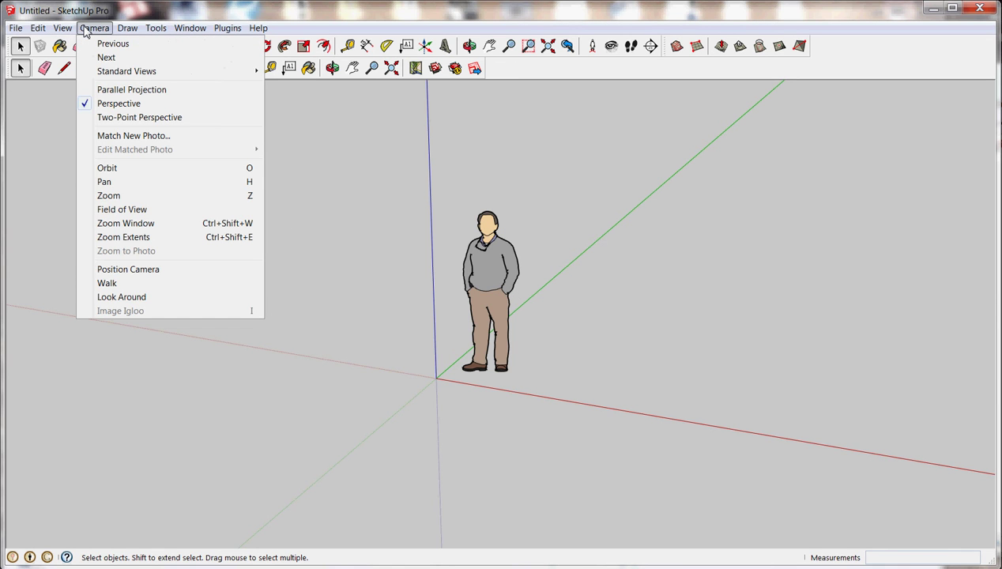
mouse_move(122, 74)
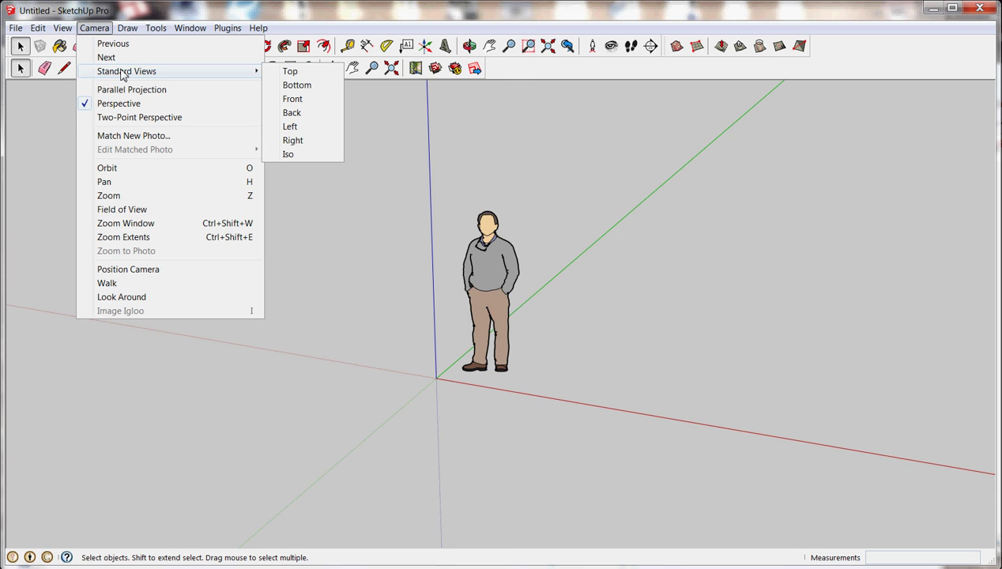
click(291, 74)
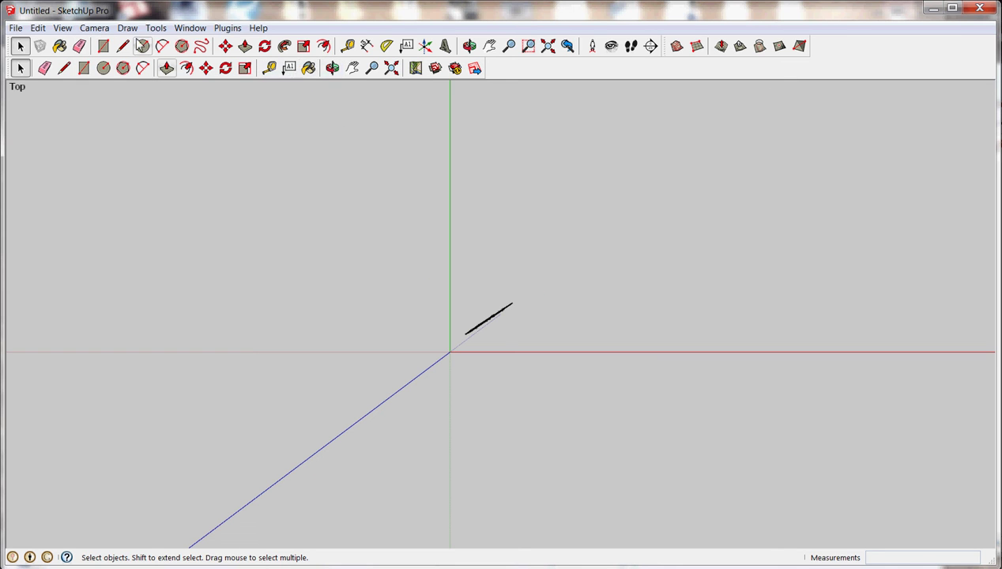
click(94, 28)
mouse_move(145, 73)
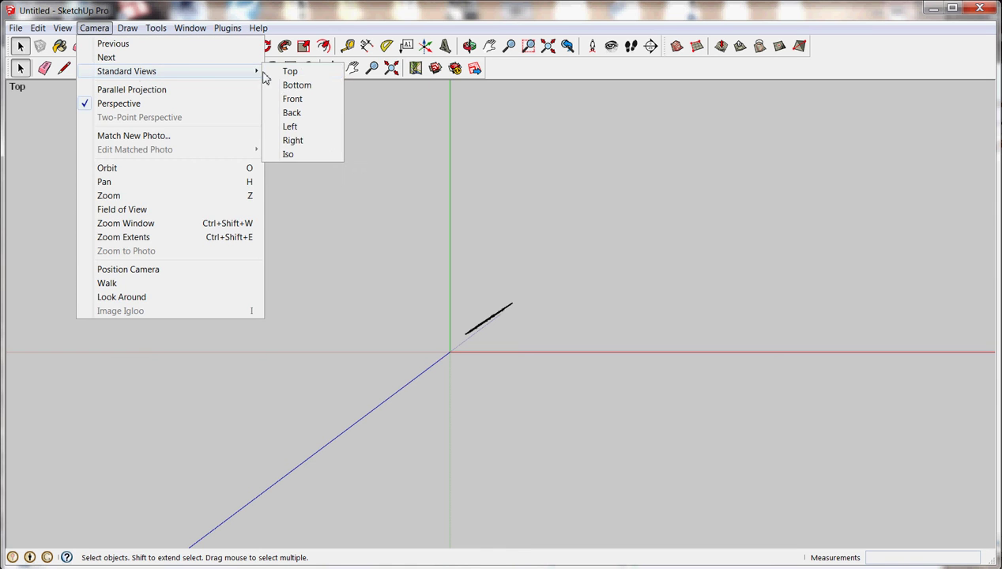
click(298, 100)
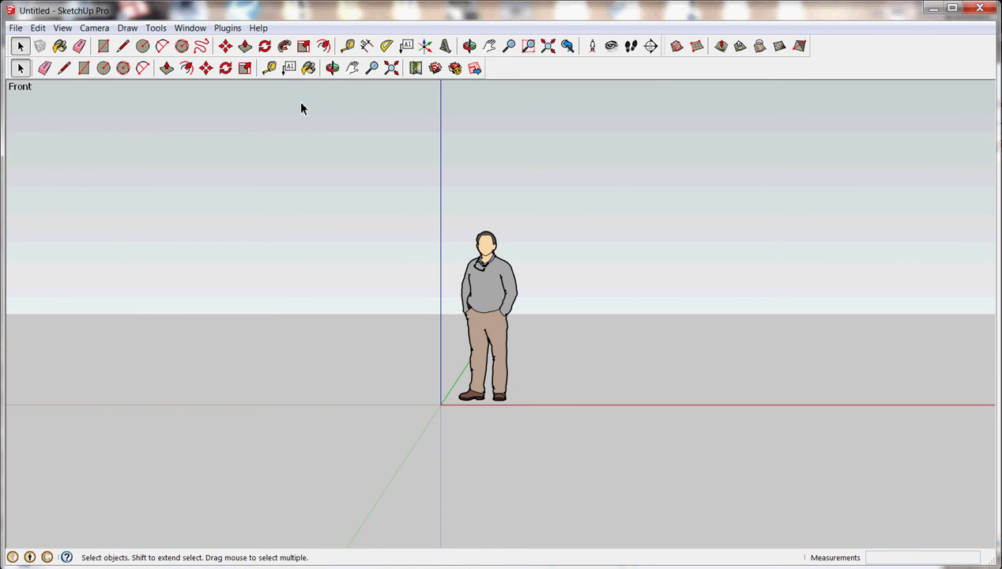
Step: Set the camera to the Iso standard view
click(94, 28)
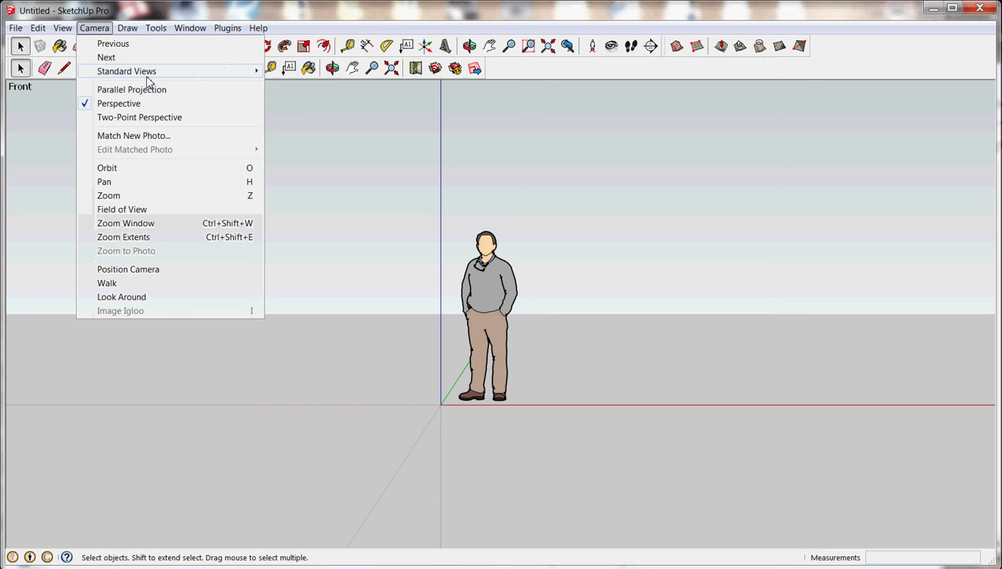
mouse_move(146, 73)
click(289, 154)
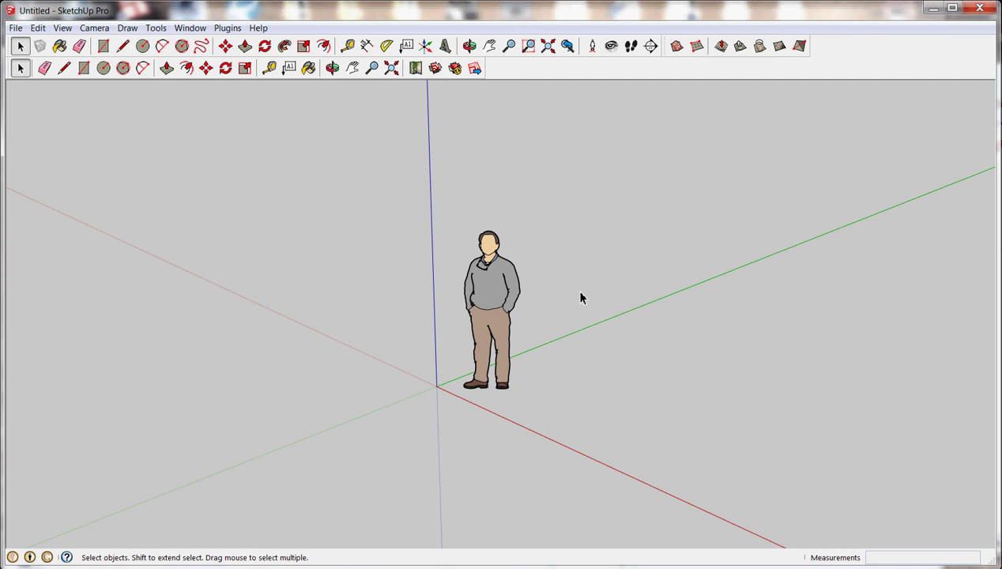
middle_drag(581, 291, 515, 319)
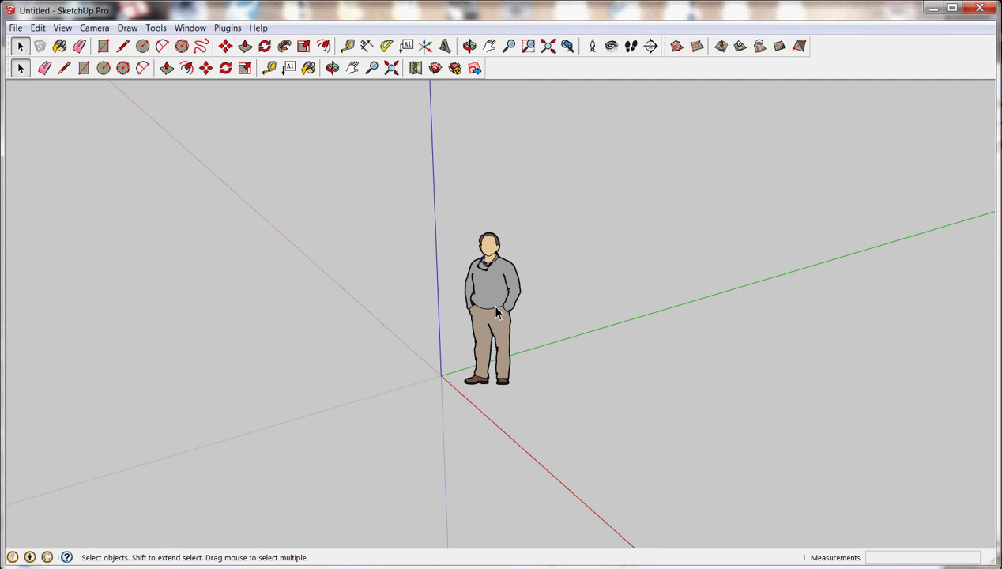
scroll(478, 301, up, 4)
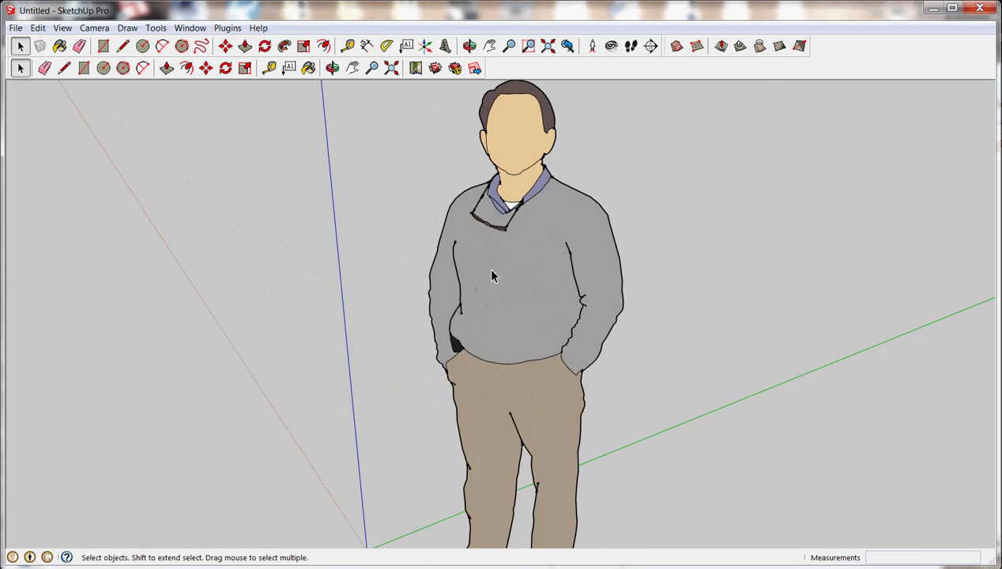
scroll(491, 275, up, 10)
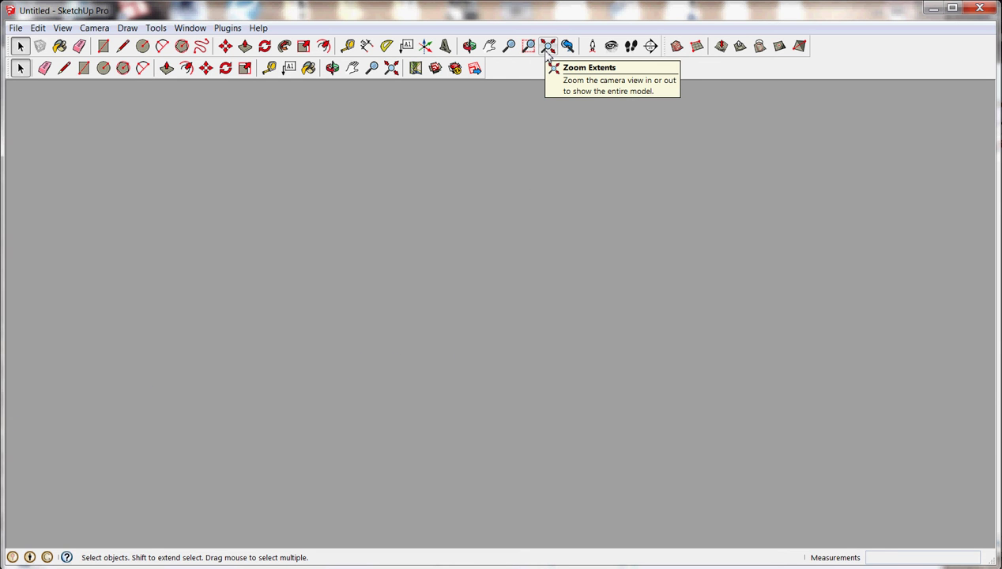
click(547, 47)
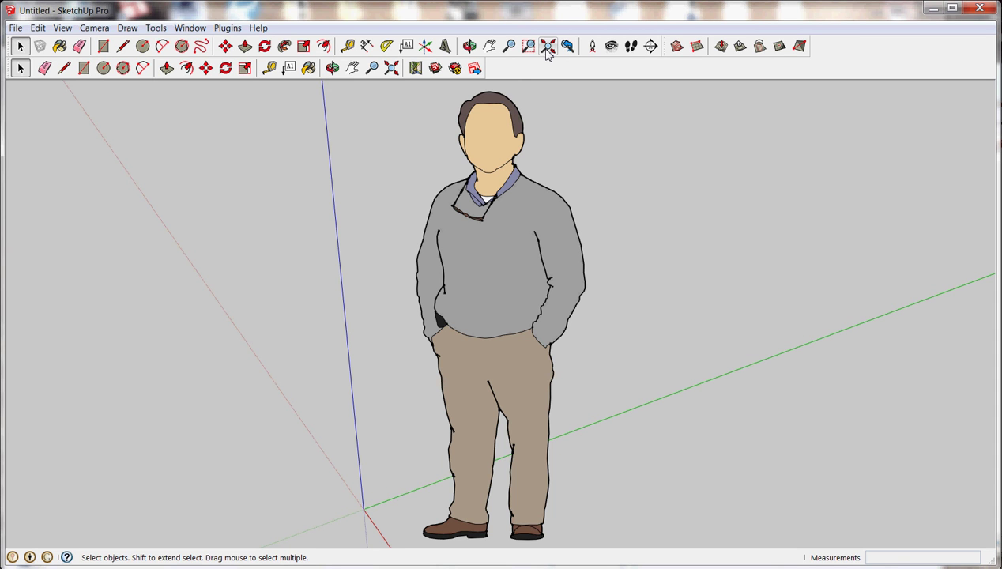
scroll(544, 288, down, 1)
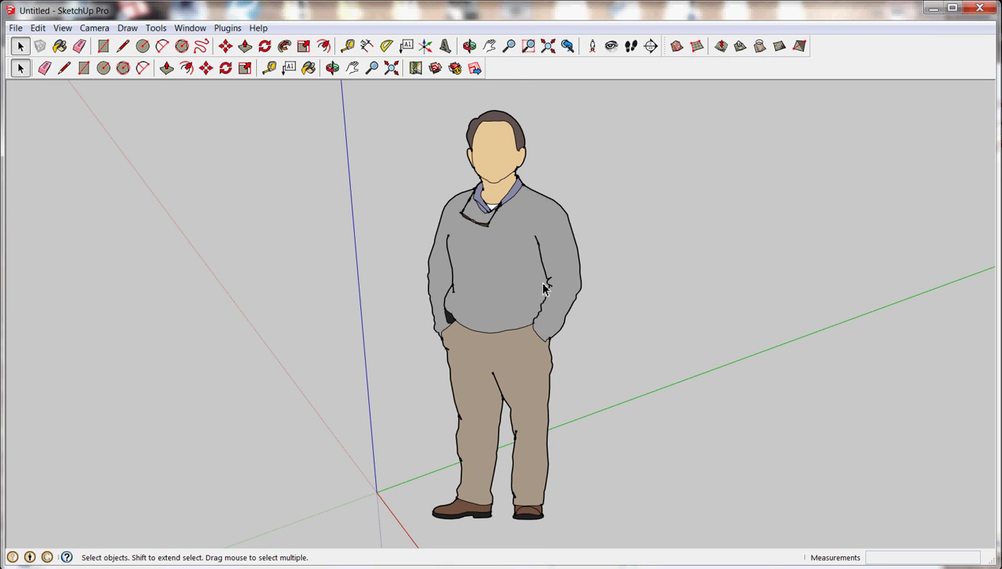
scroll(544, 288, down, 3)
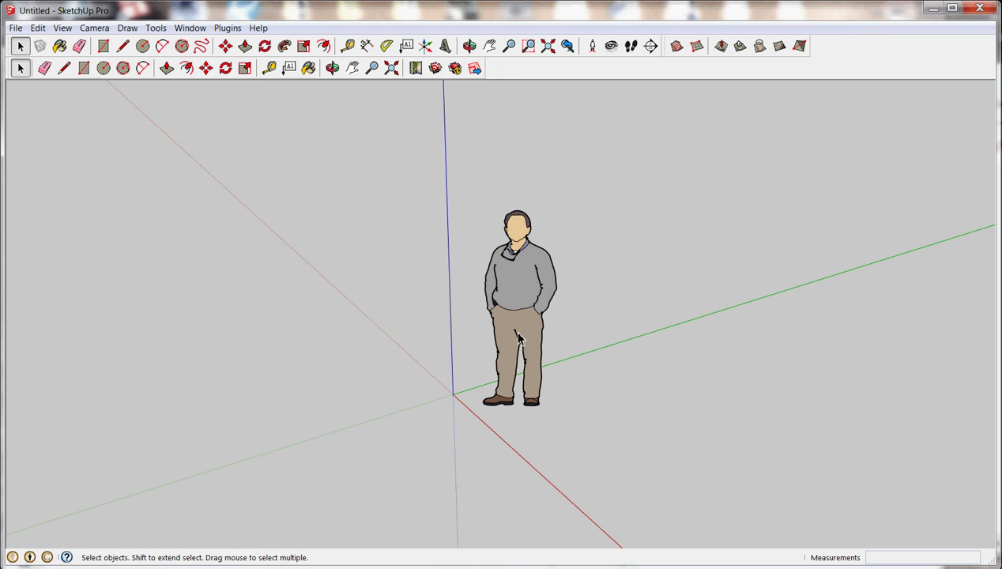
Step: Delete the scale figure and orbit around the empty axes
click(530, 301)
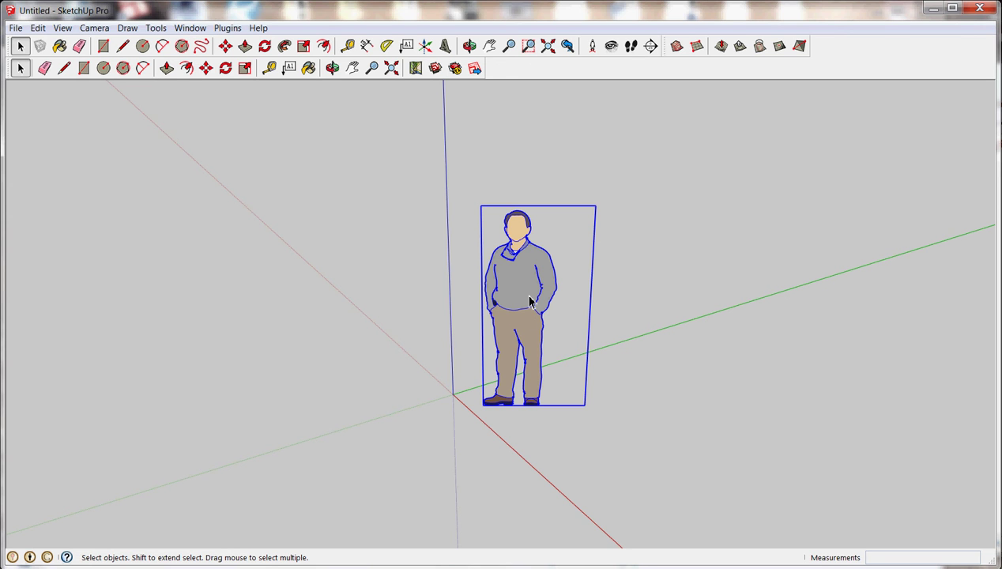
key(Delete)
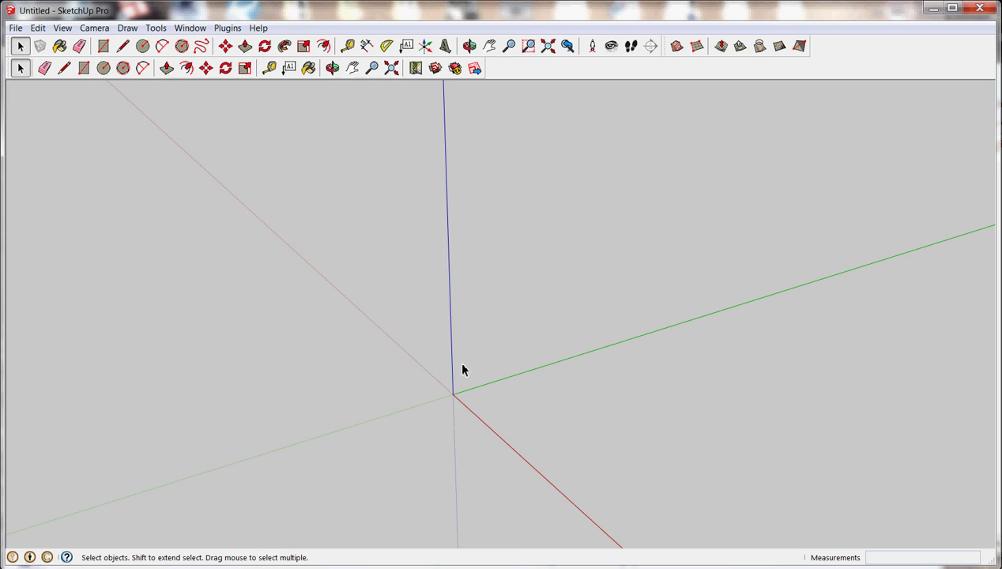
middle_drag(447, 362, 394, 387)
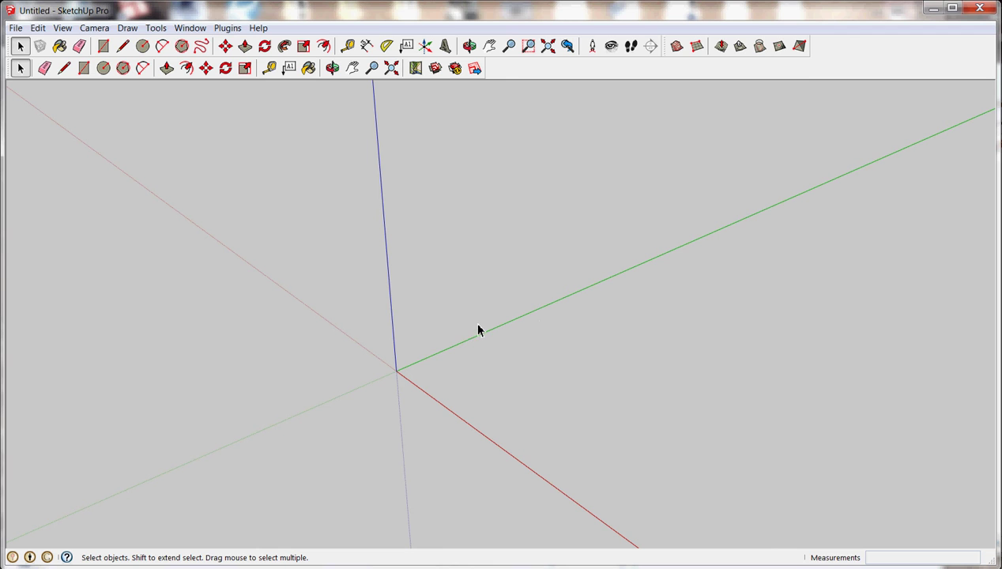
Step: Draw a 7-inch riser up the blue axis from the origin with the Line tool
click(124, 47)
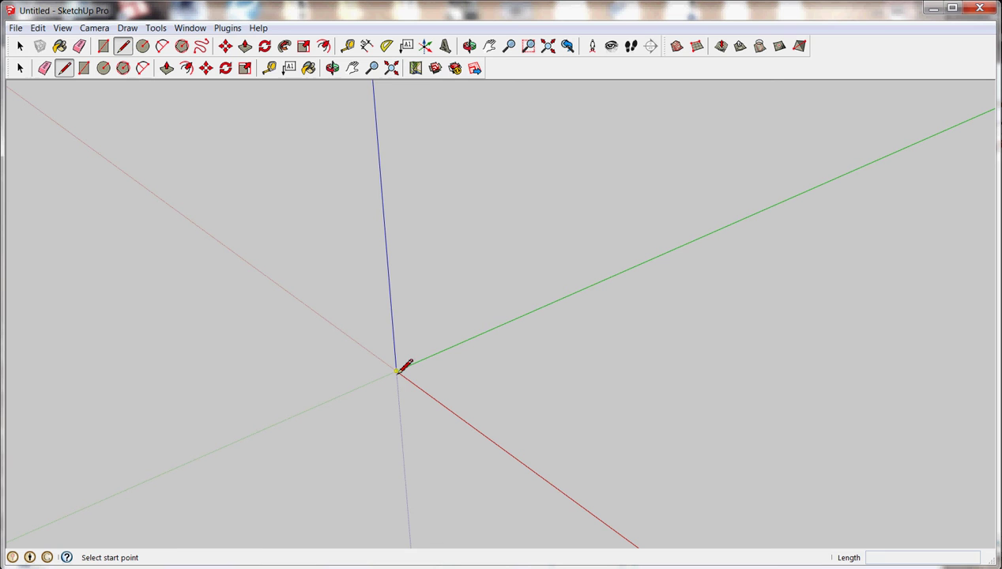
click(396, 371)
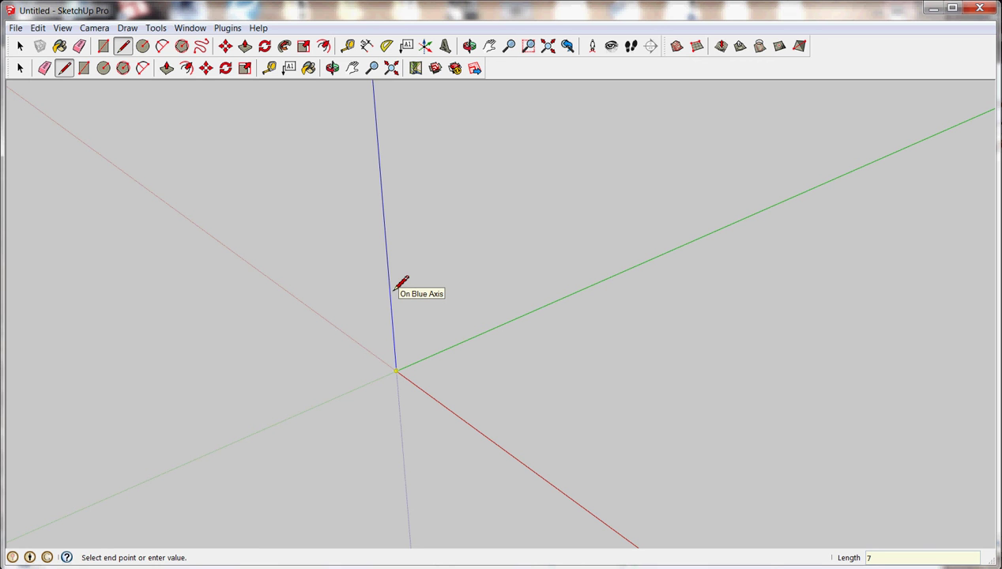
key(Return)
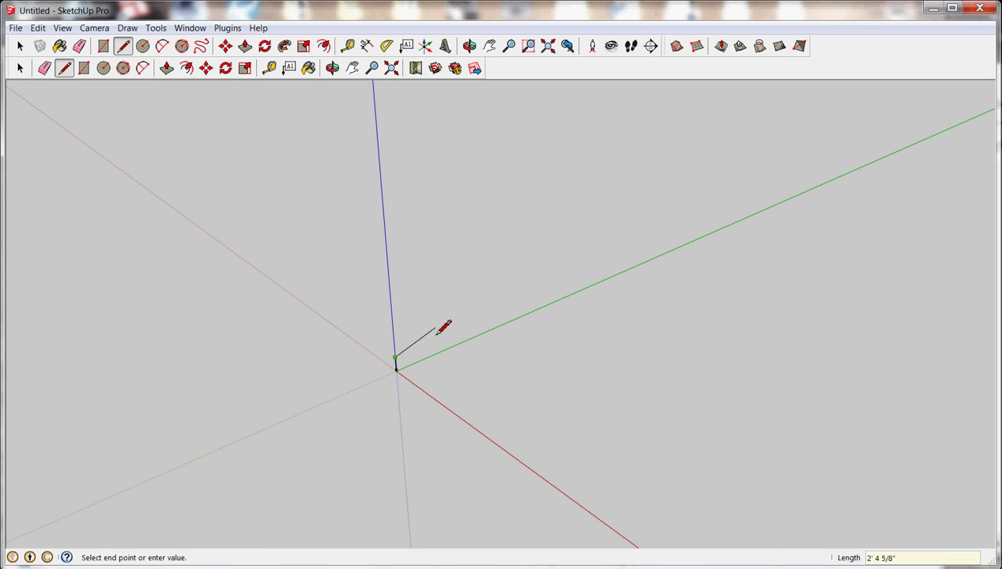
Step: Continue the line 11 inches along the green axis for the first tread
scroll(430, 339, up, 3)
scroll(365, 363, up, 2)
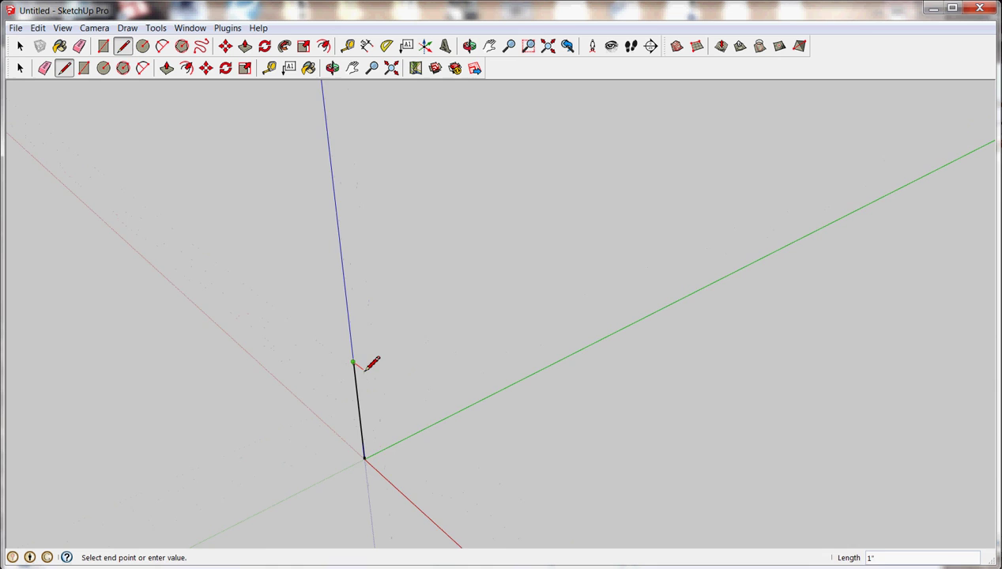
middle_drag(372, 362, 399, 363)
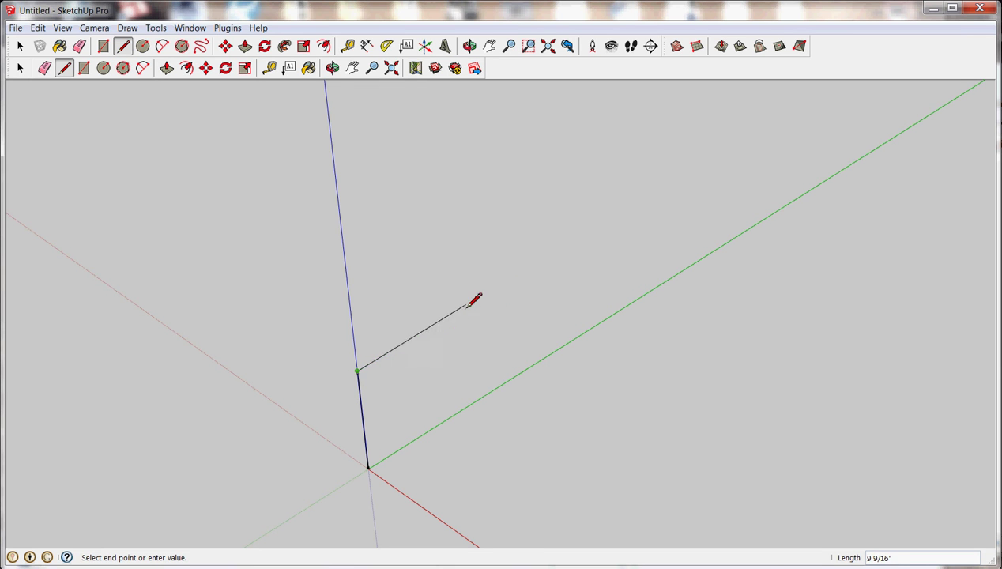
middle_drag(472, 300, 545, 291)
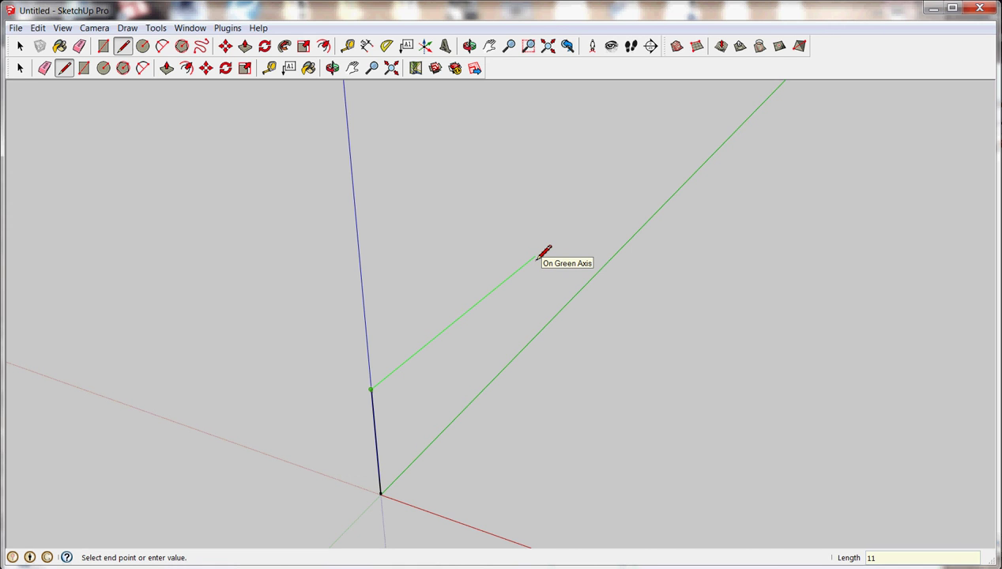
key(Return)
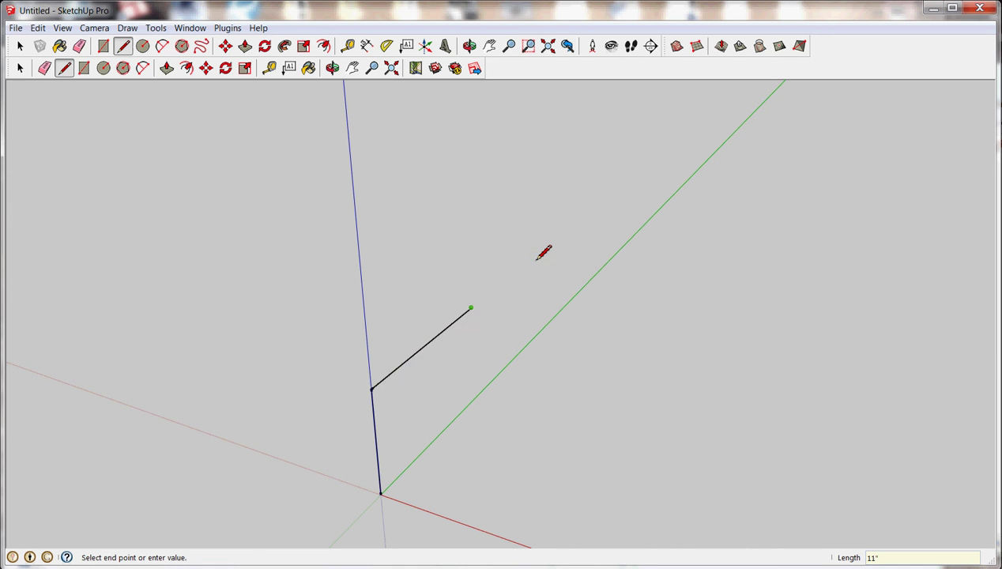
middle_drag(528, 367, 374, 336)
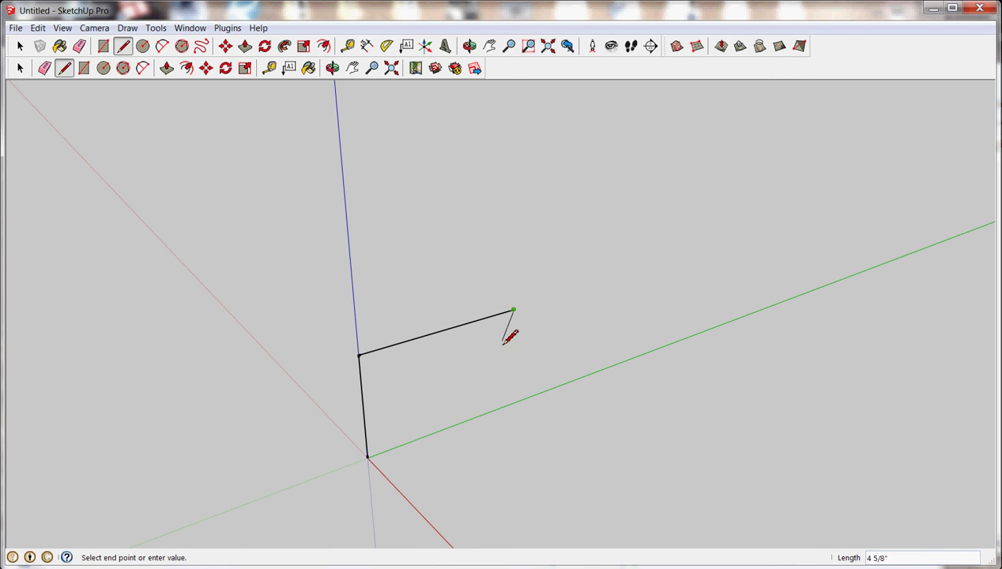
scroll(490, 352, down, 2)
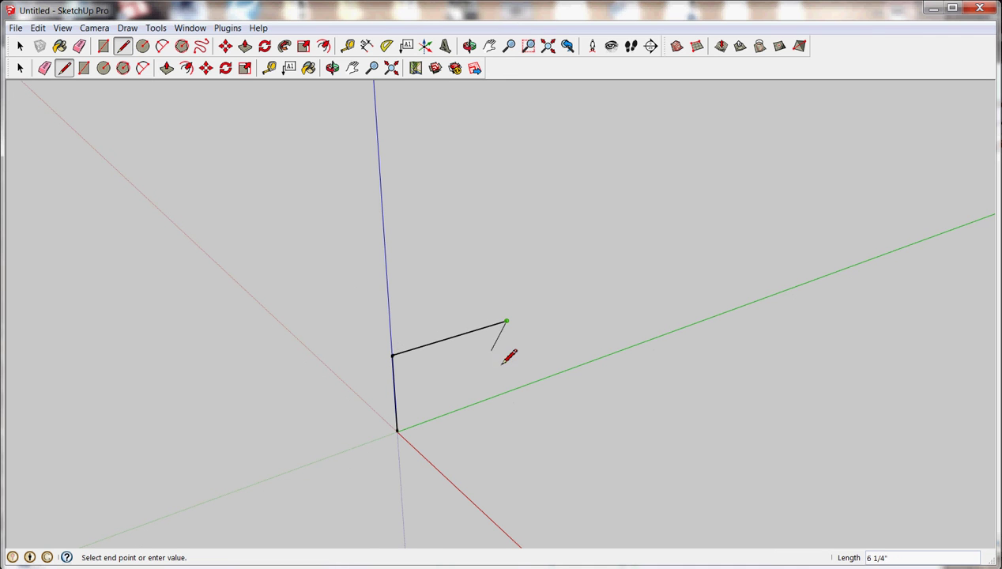
Step: Add a second riser, an 11-inch tread and a 7-inch riser
scroll(510, 353, down, 2)
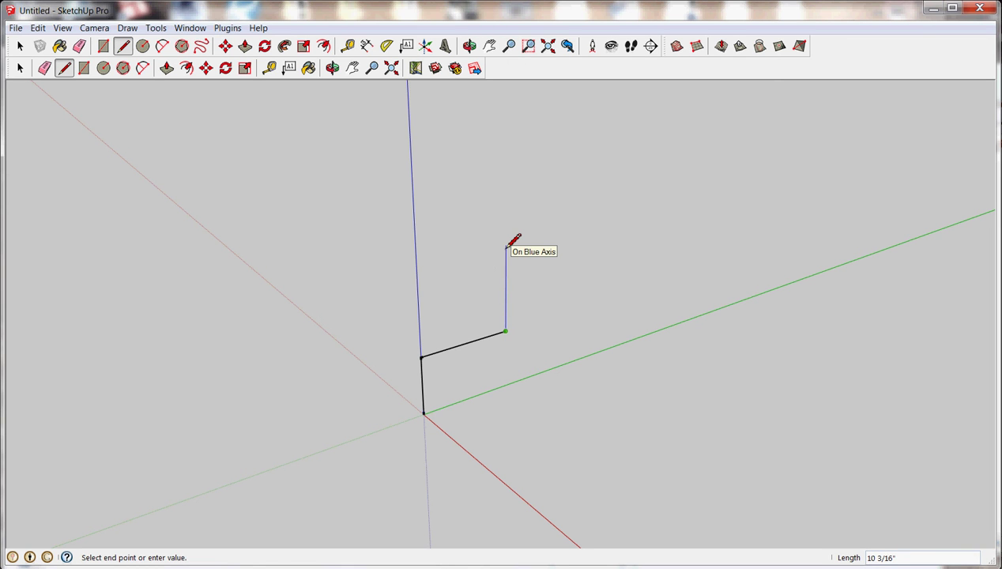
click(567, 261)
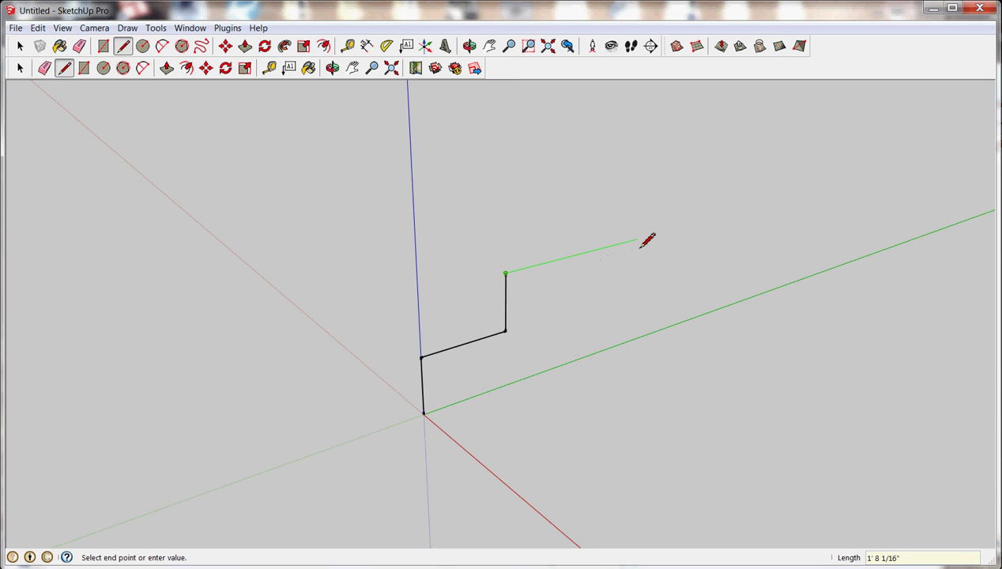
text(11)
key(Return)
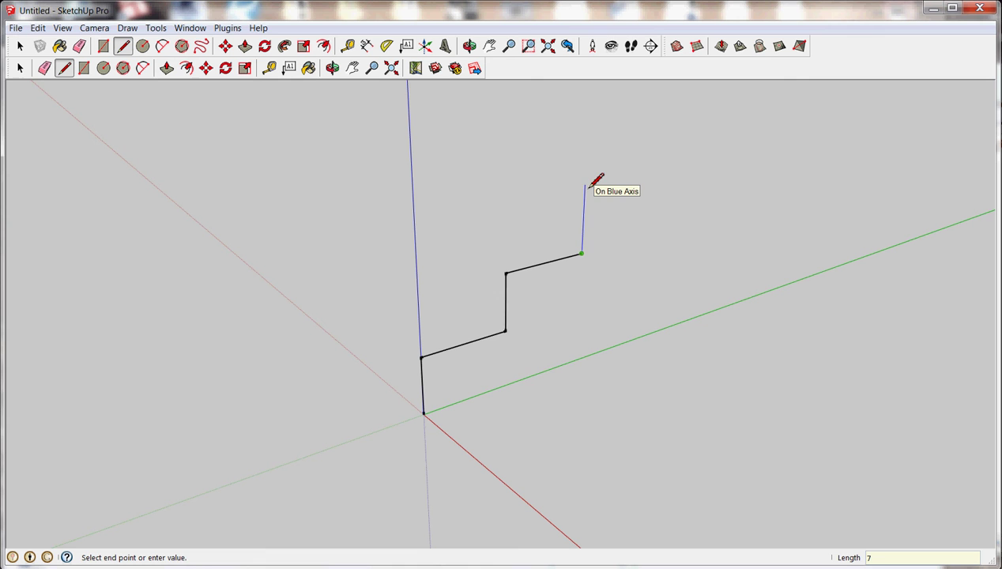
text(7)
key(Return)
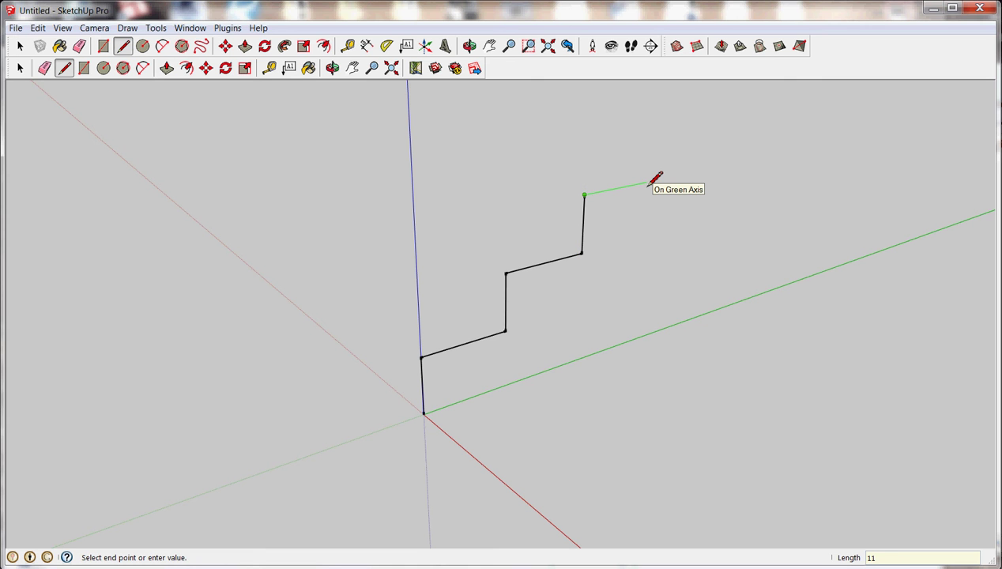
Step: Finish with another tread and a 3' line along the red axis, then end the line
scroll(649, 184, down, 3)
mouse_move(649, 184)
middle_down()
mouse_move(745, 217)
mouse_move(718, 188)
middle_up()
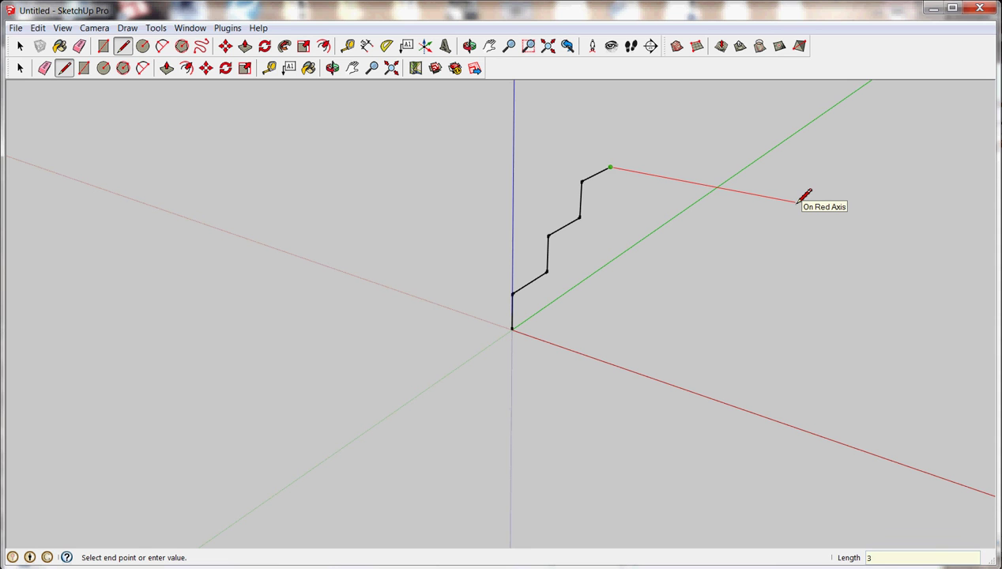
text(')
key(Return)
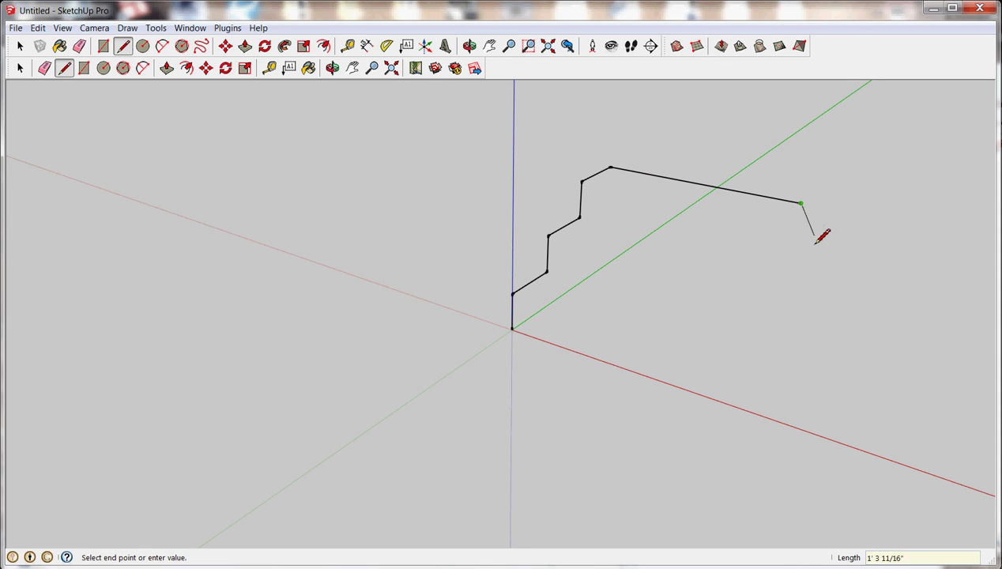
key(Escape)
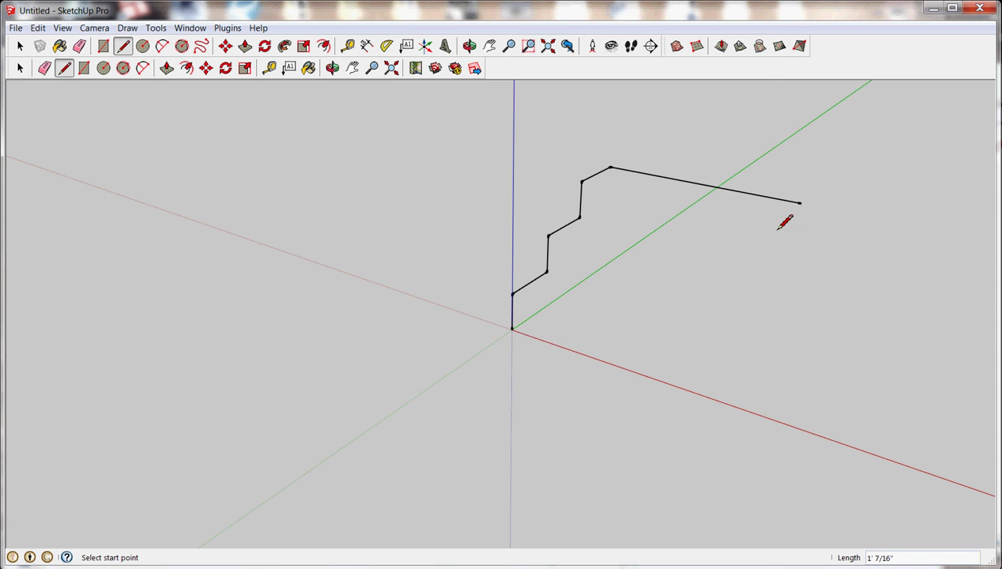
mouse_move(781, 227)
middle_down()
mouse_move(682, 309)
mouse_move(611, 320)
middle_up()
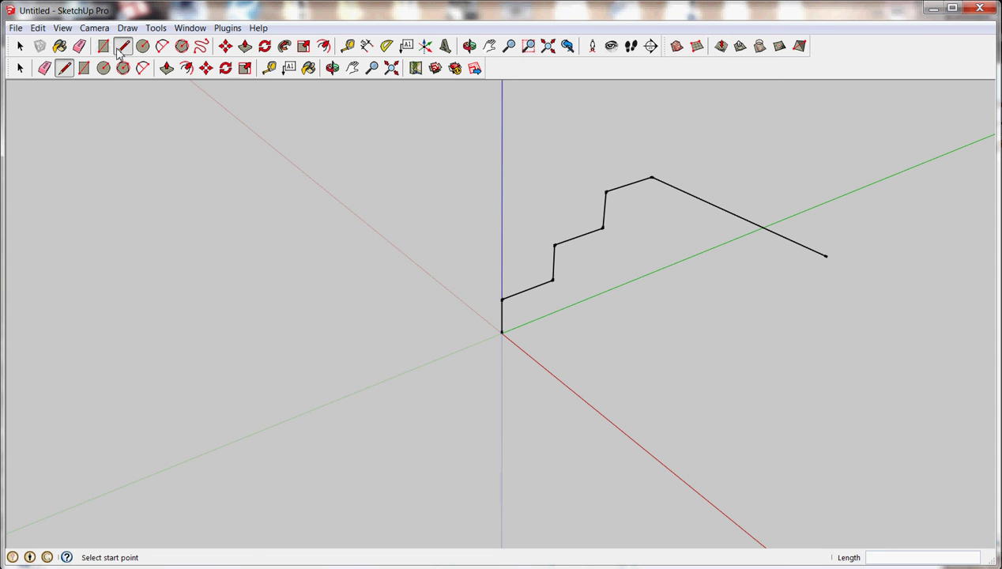
Step: Draw edges from the first tread's end down to the green axis and back to the origin
click(552, 280)
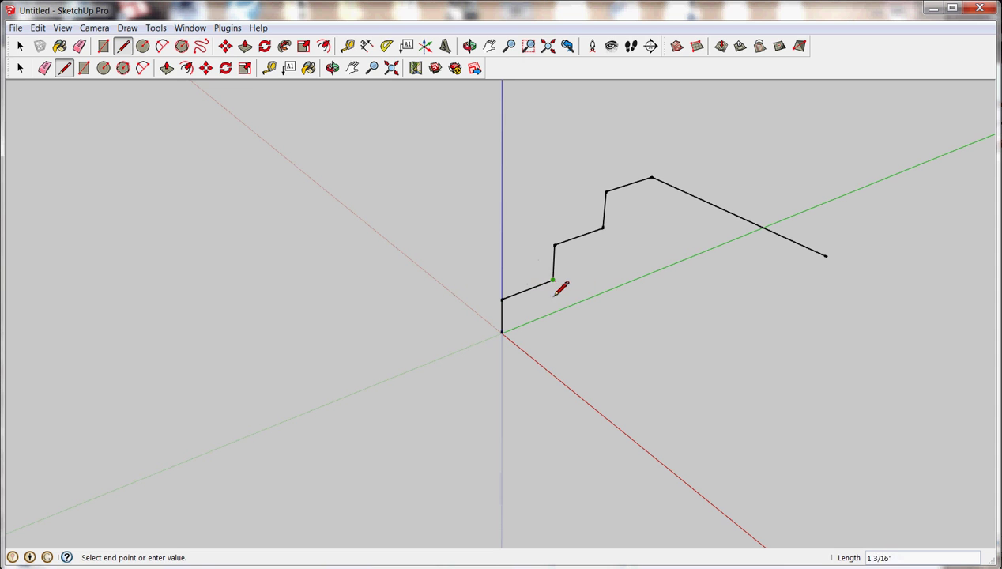
click(551, 313)
click(502, 333)
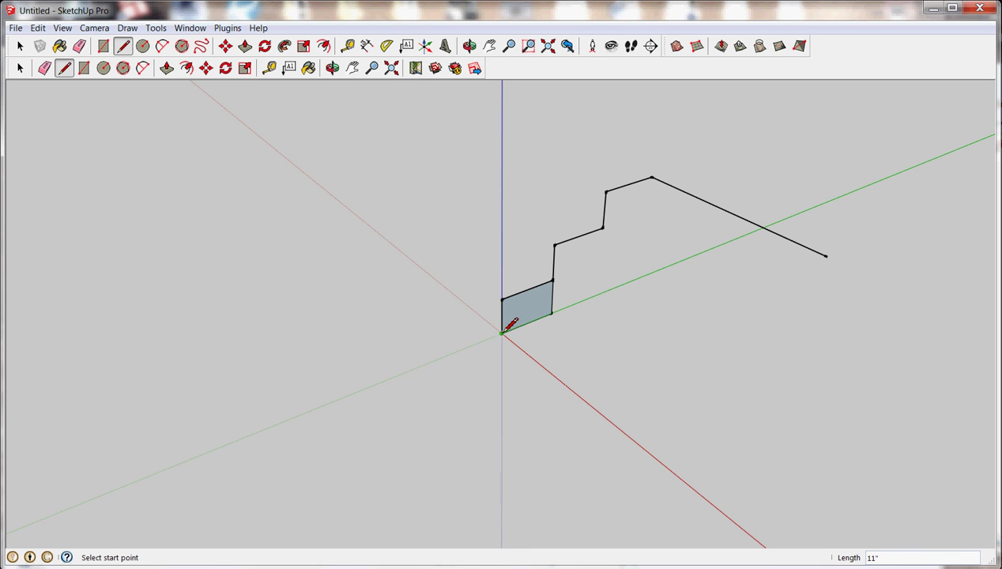
mouse_move(530, 324)
middle_down()
mouse_move(707, 294)
mouse_move(358, 257)
mouse_move(543, 325)
mouse_move(539, 297)
middle_up()
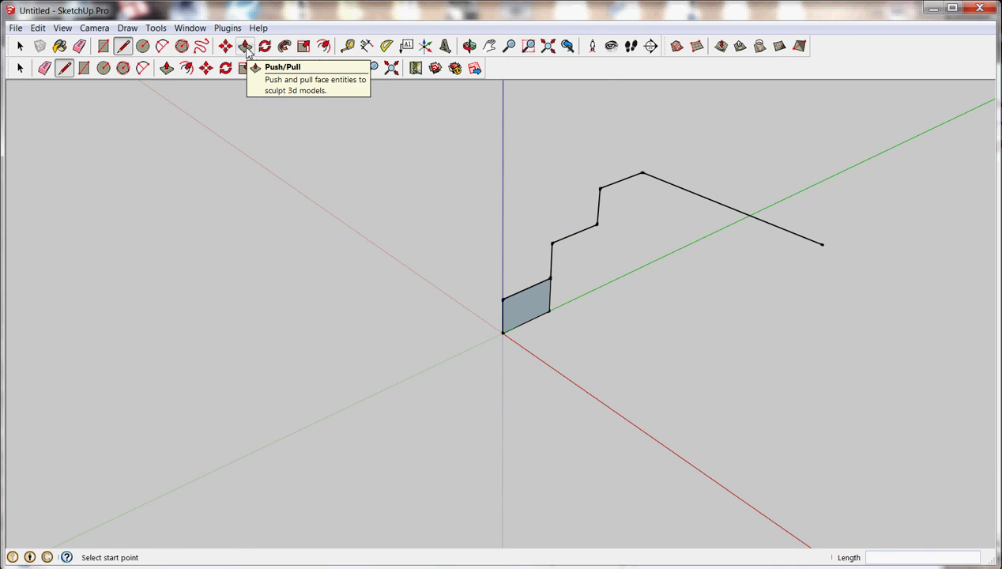
click(245, 47)
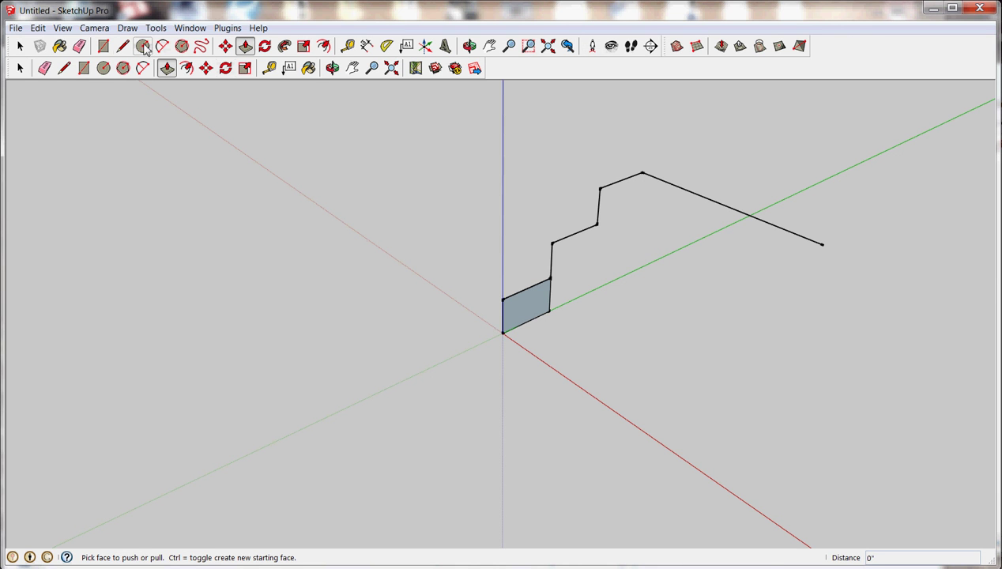
click(63, 29)
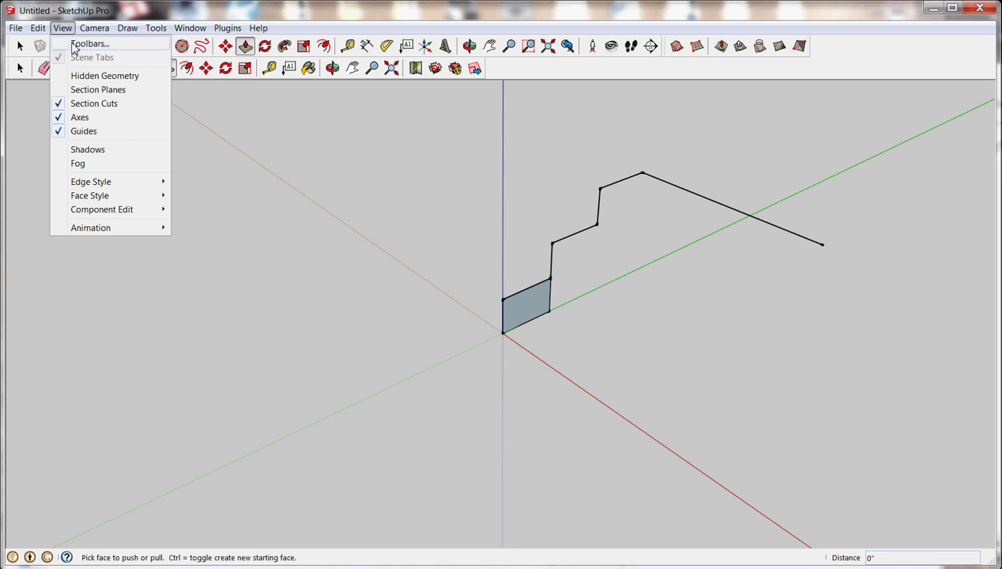
click(89, 44)
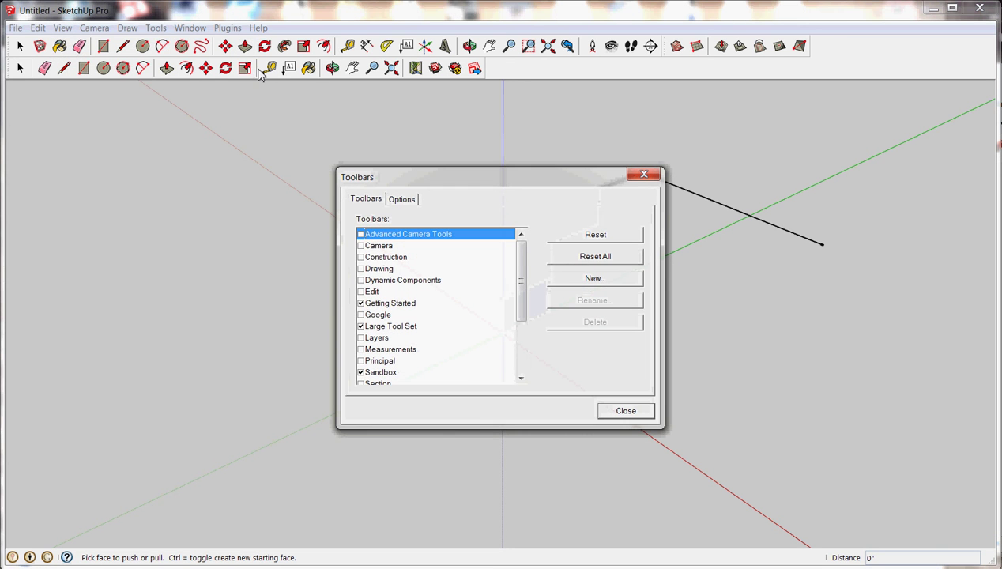
click(361, 327)
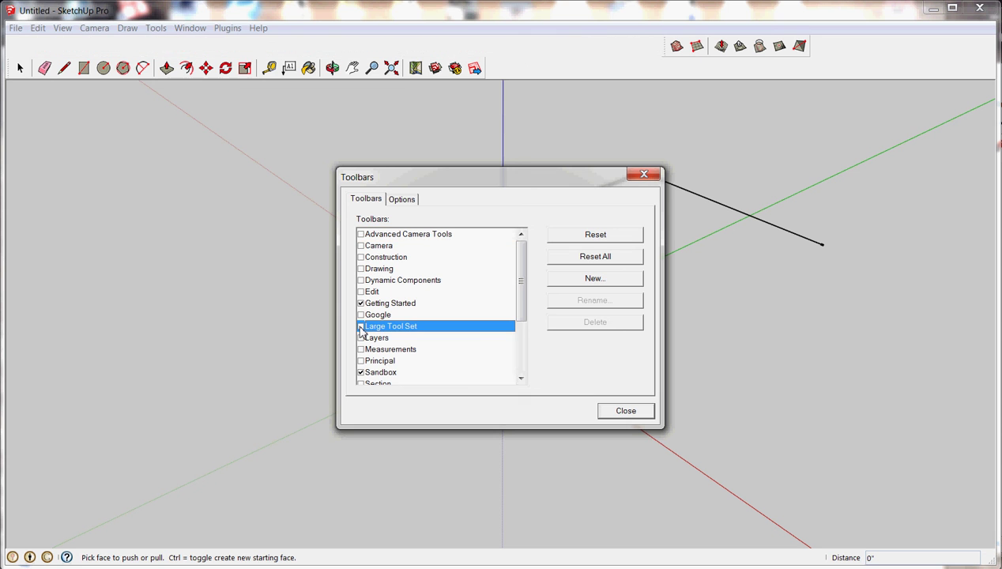
click(361, 327)
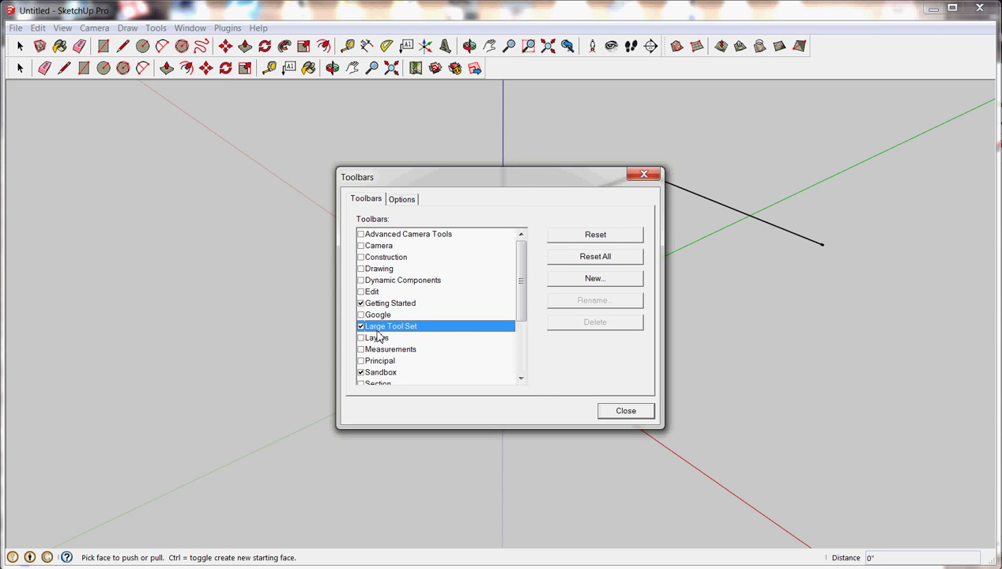
click(624, 411)
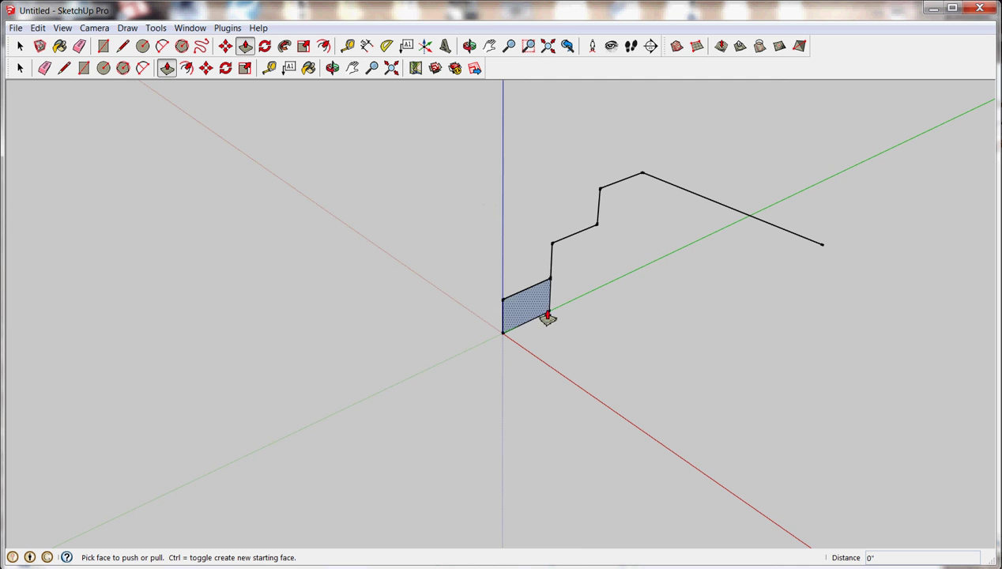
Step: Push/pull the first step's face 3' along the red axis into a solid box
middle_drag(580, 282, 534, 308)
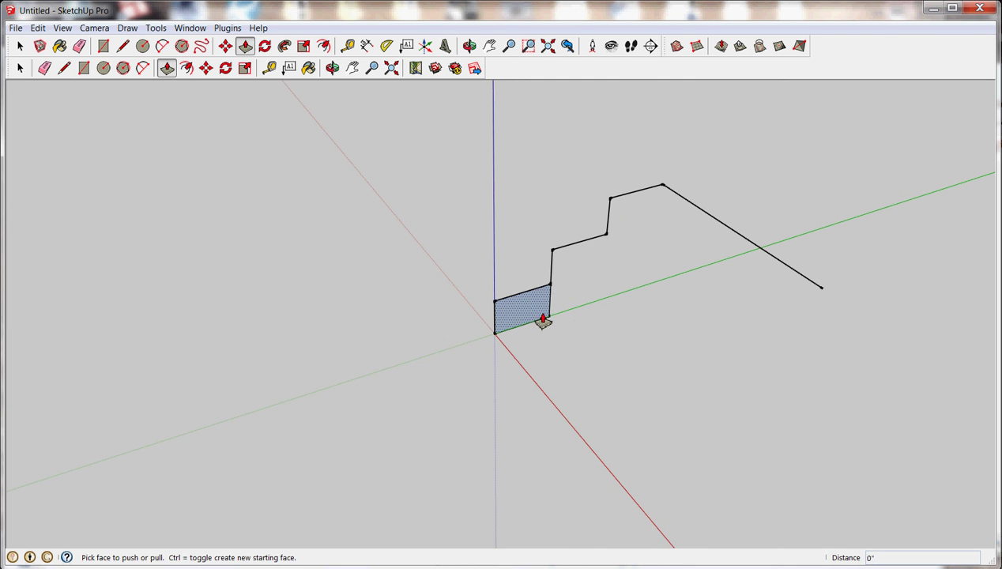
middle_drag(515, 253, 544, 245)
scroll(533, 233, down, 3)
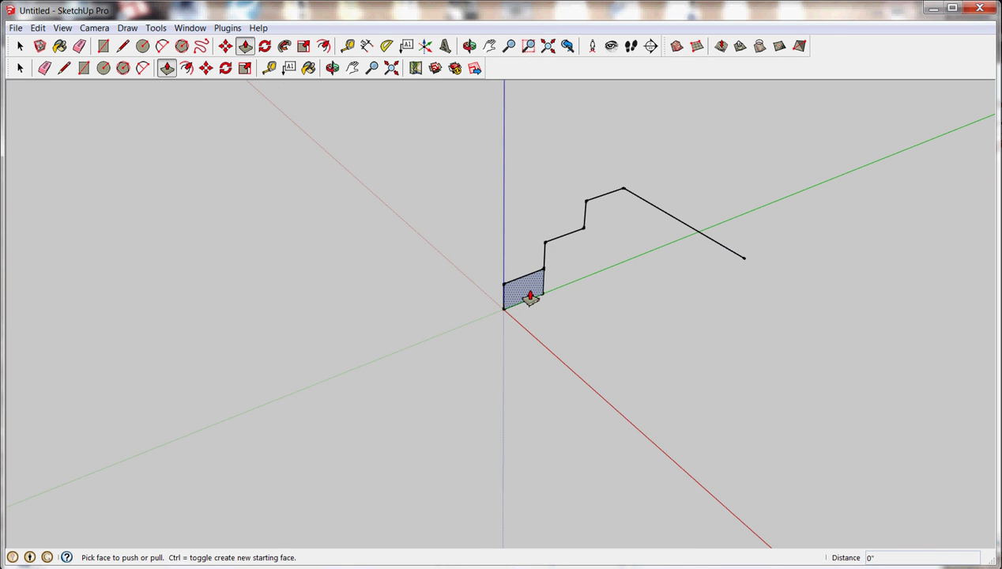
drag(530, 298, 632, 310)
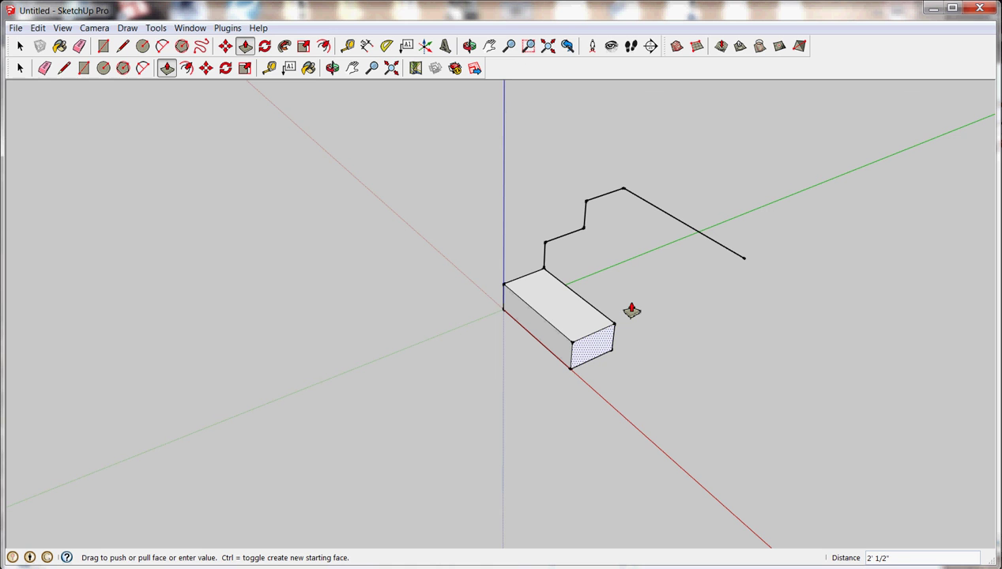
drag(631, 310, 633, 316)
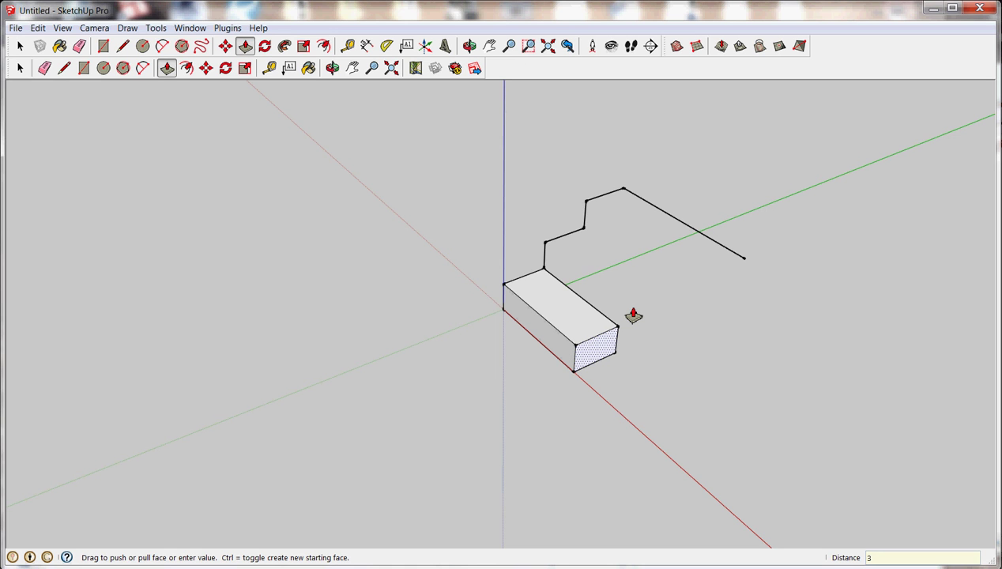
key(Return)
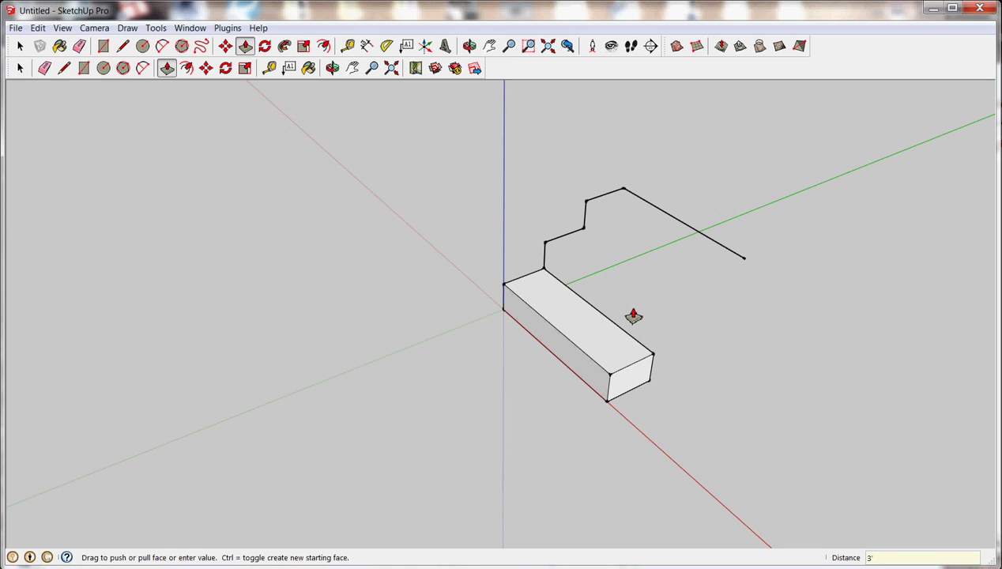
mouse_move(790, 363)
middle_down()
mouse_move(822, 313)
mouse_move(997, 293)
mouse_move(691, 343)
mouse_move(716, 369)
middle_up()
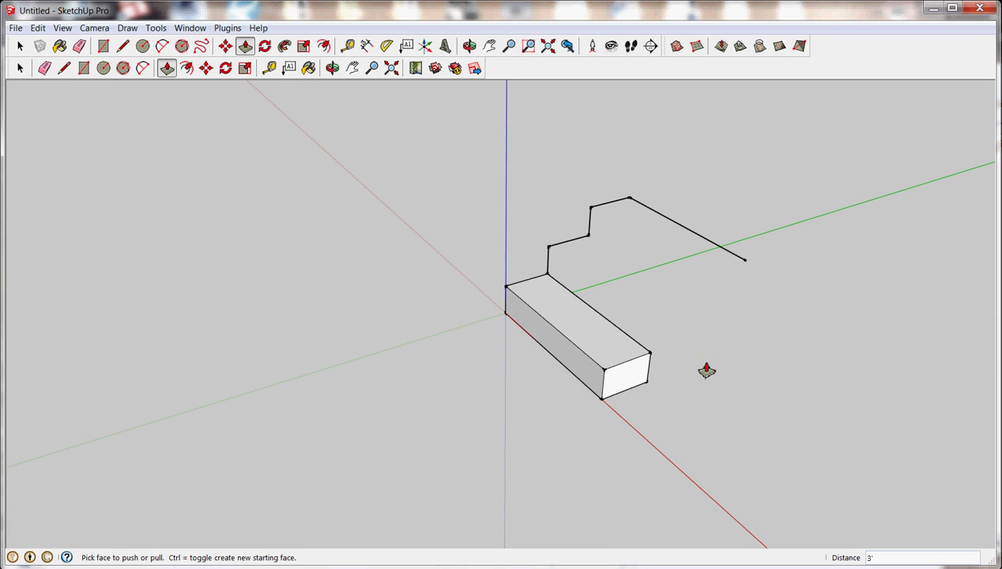
key(ctrl+z)
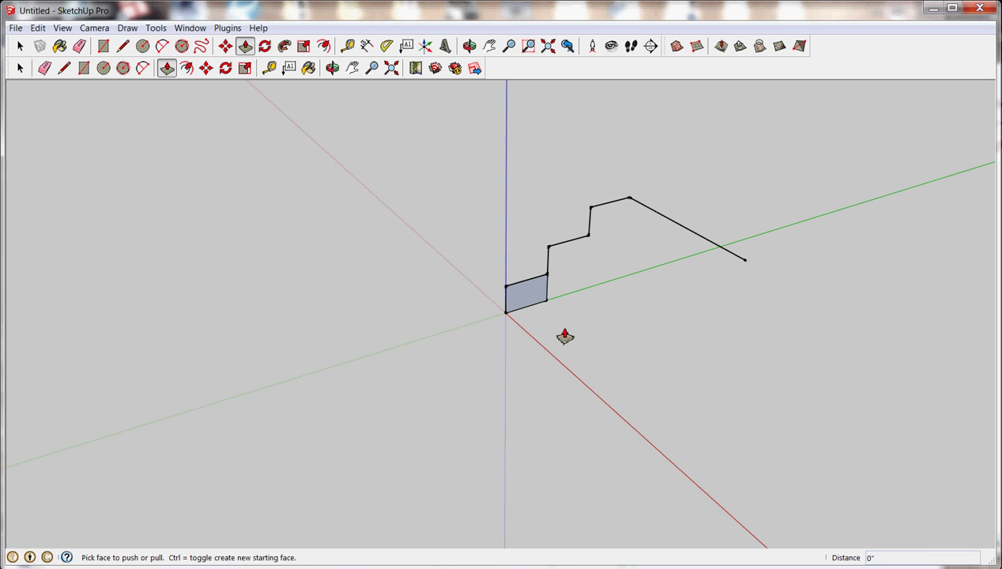
click(528, 299)
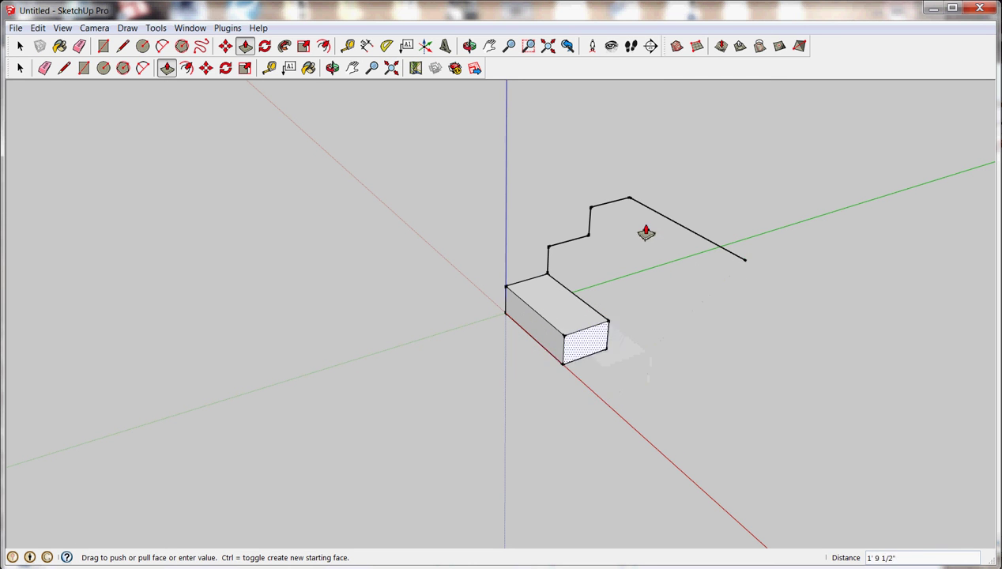
click(735, 257)
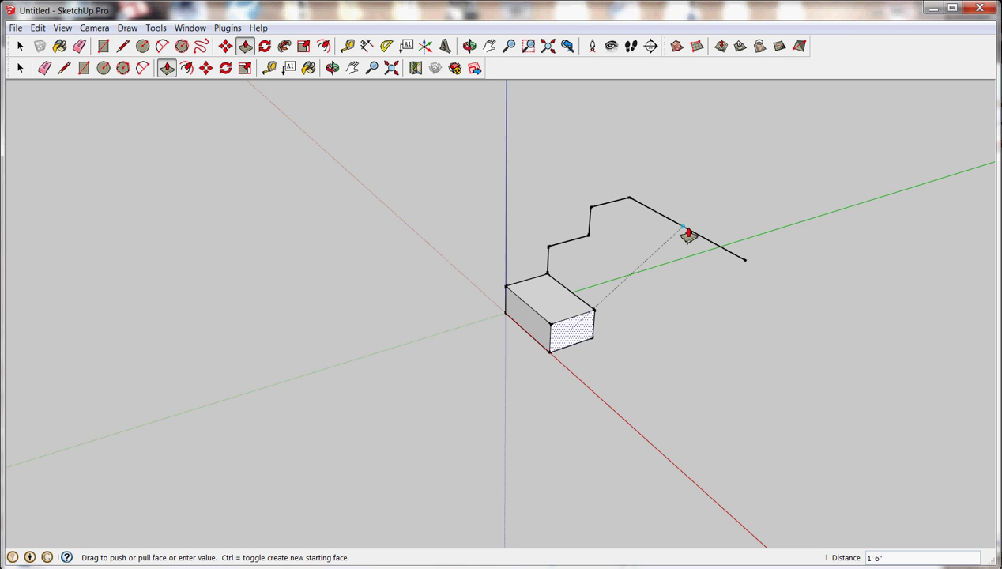
click(746, 269)
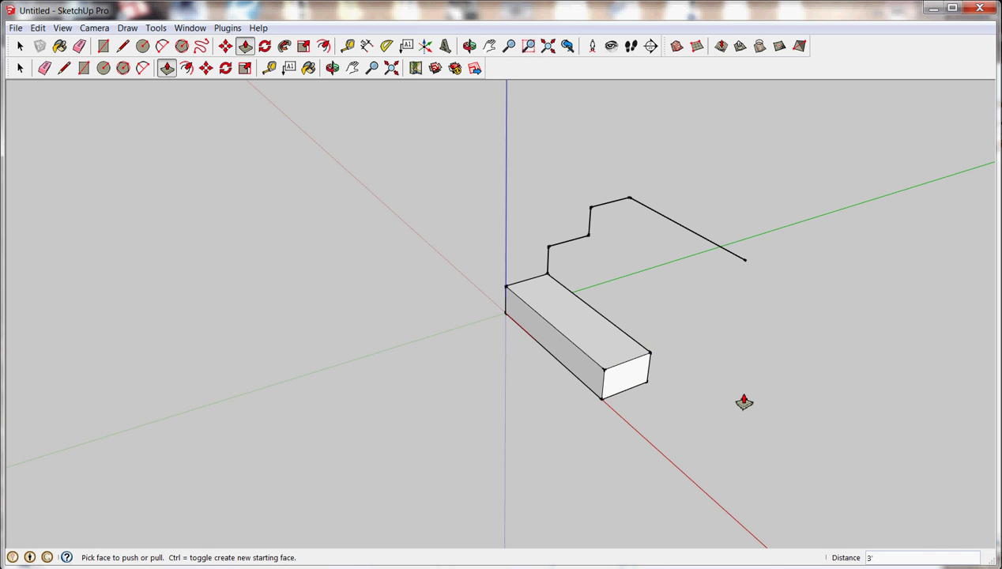
click(624, 371)
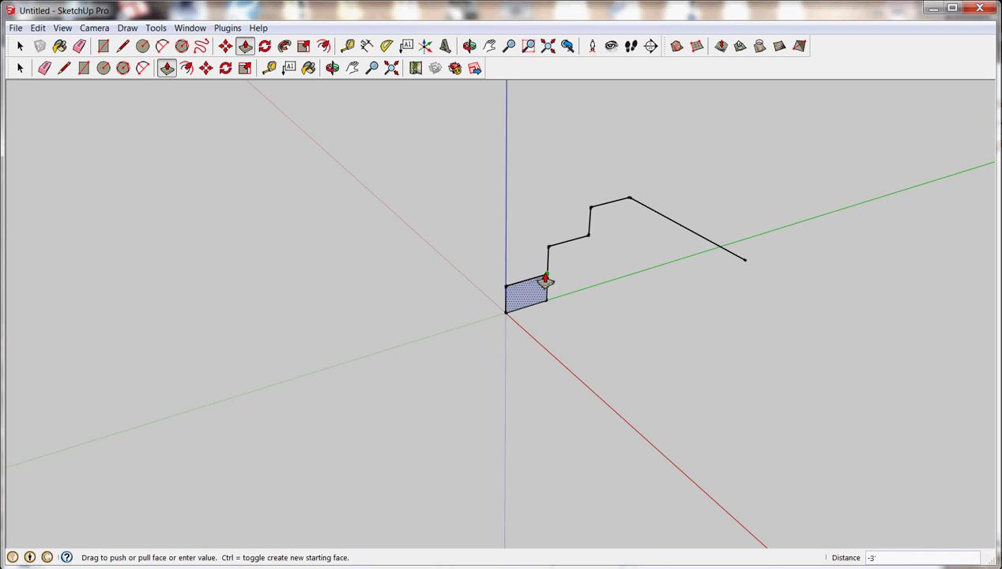
click(549, 287)
key(ctrl+z)
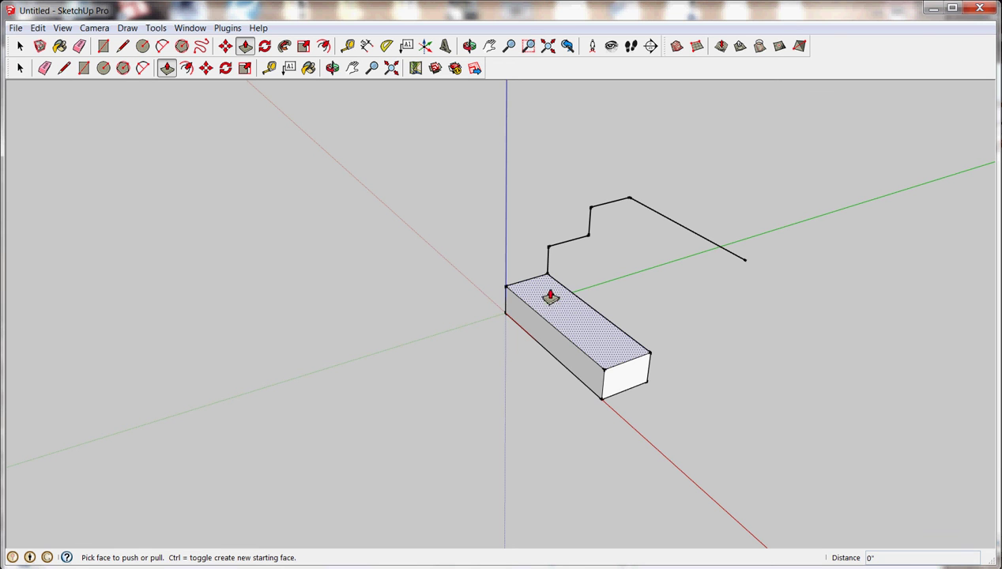
double_click(626, 385)
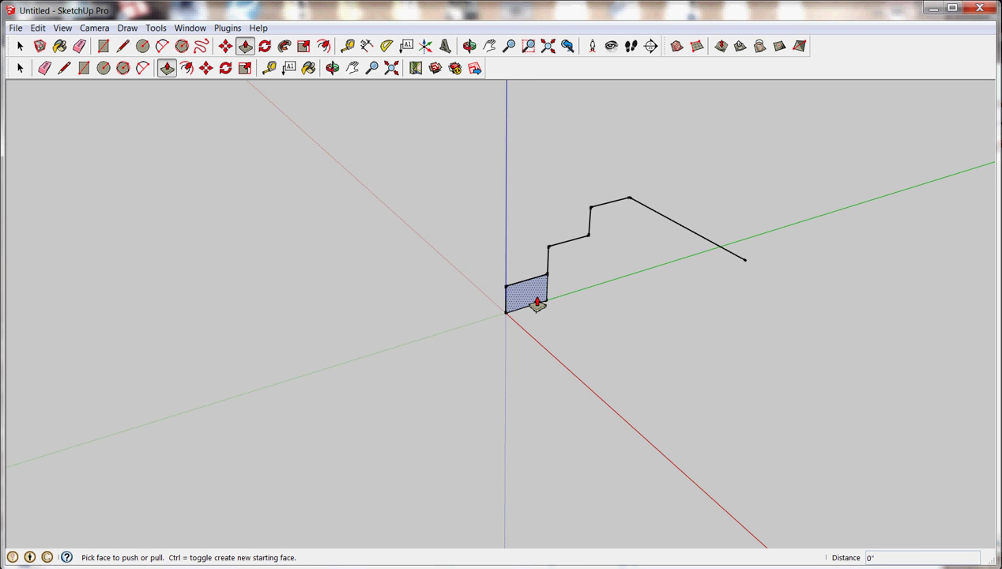
key(ctrl+z)
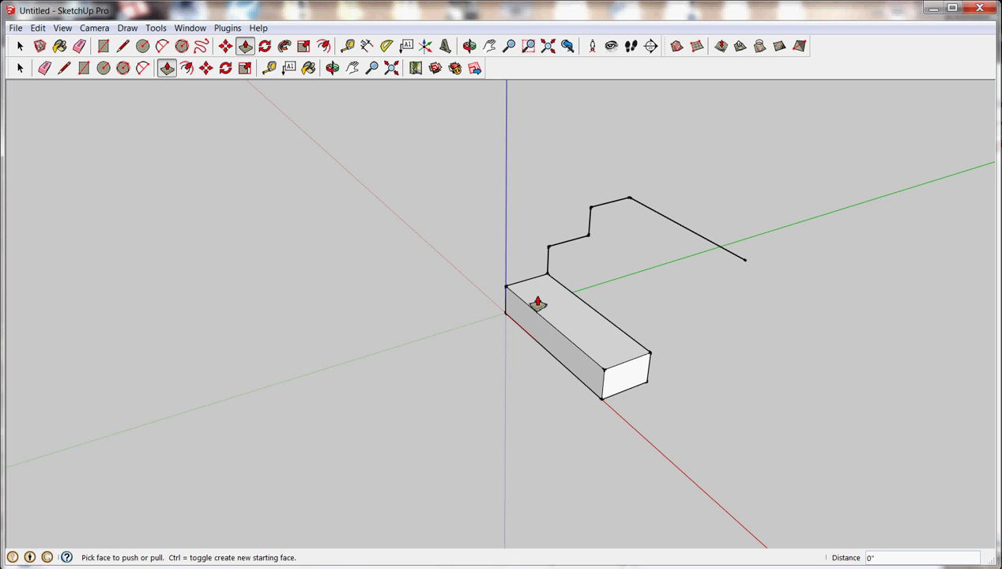
middle_drag(537, 303, 649, 351)
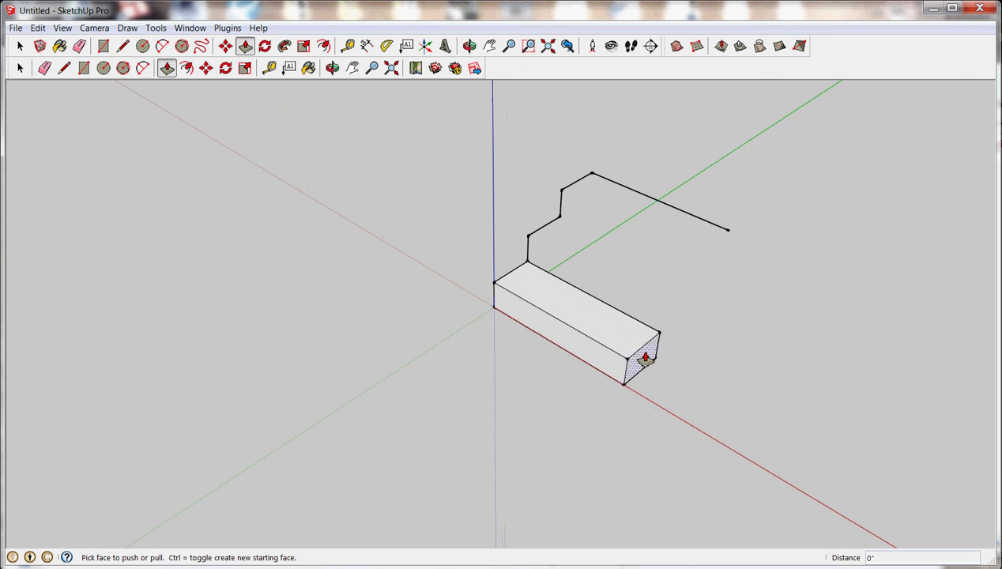
scroll(649, 351, up, 2)
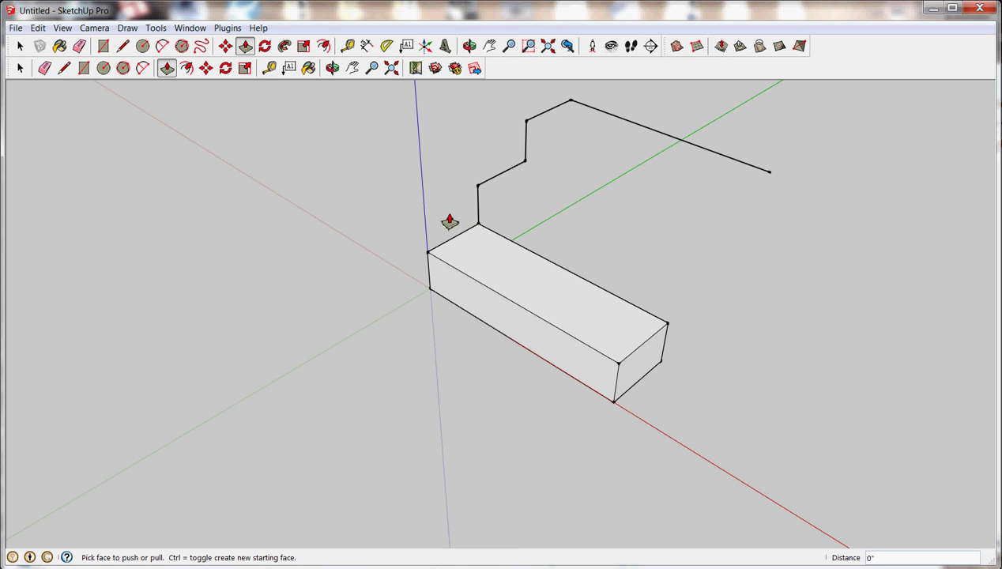
middle_drag(450, 222, 360, 203)
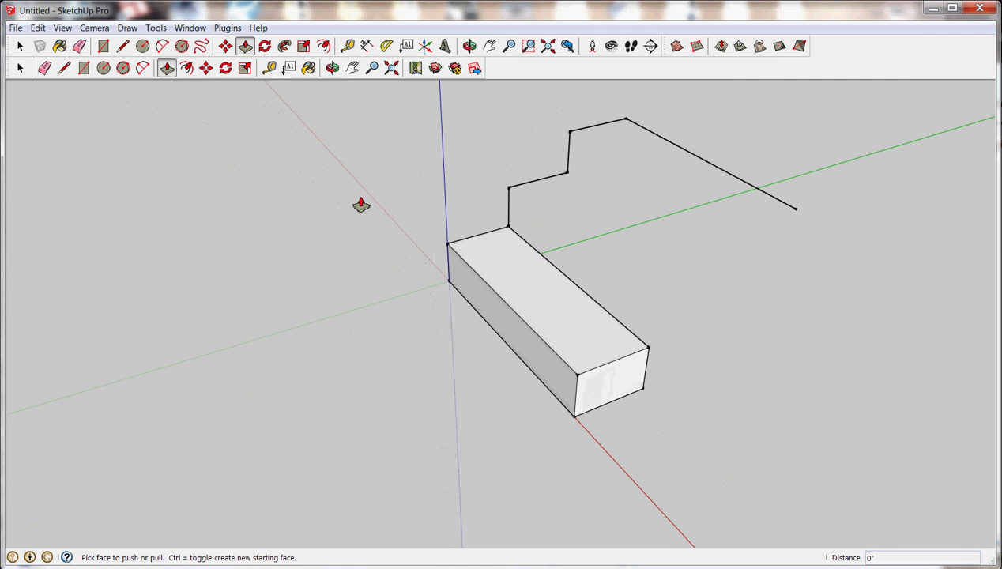
Step: Window-select the far end face and edges of the 3-foot box
click(20, 47)
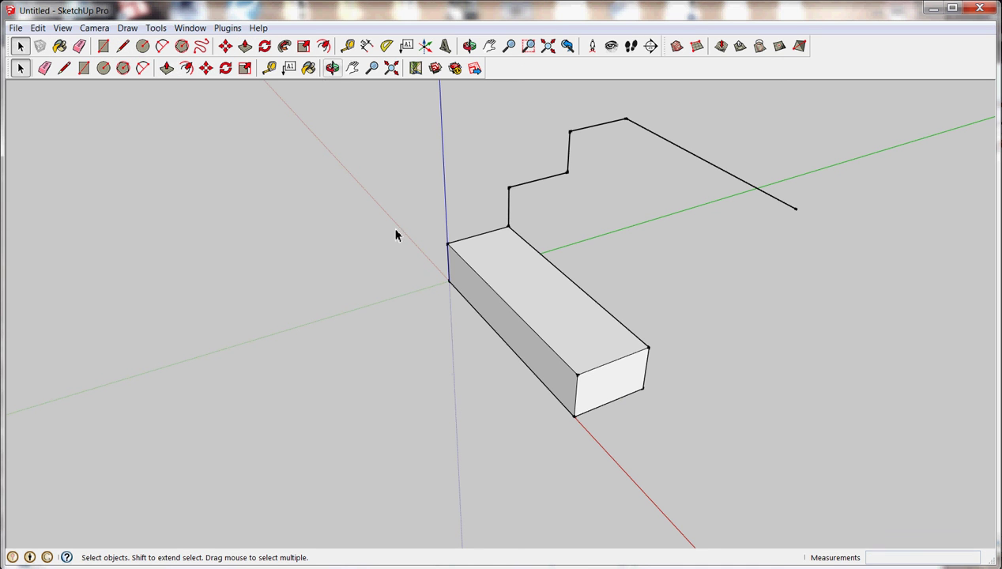
middle_drag(411, 245, 609, 240)
drag(609, 239, 721, 448)
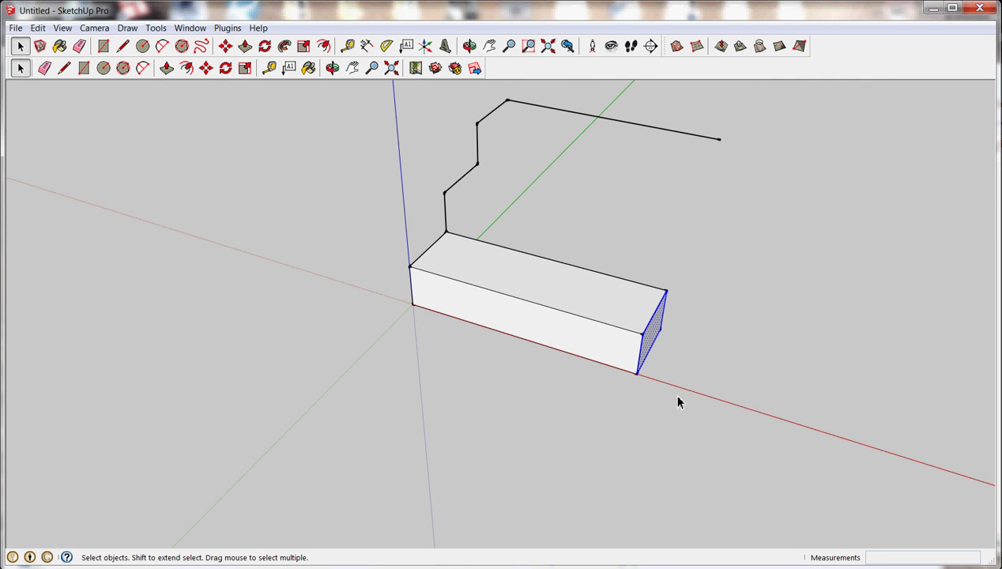
Step: Try moving the end face with Move, then return to Select leaving the box unchanged
click(205, 69)
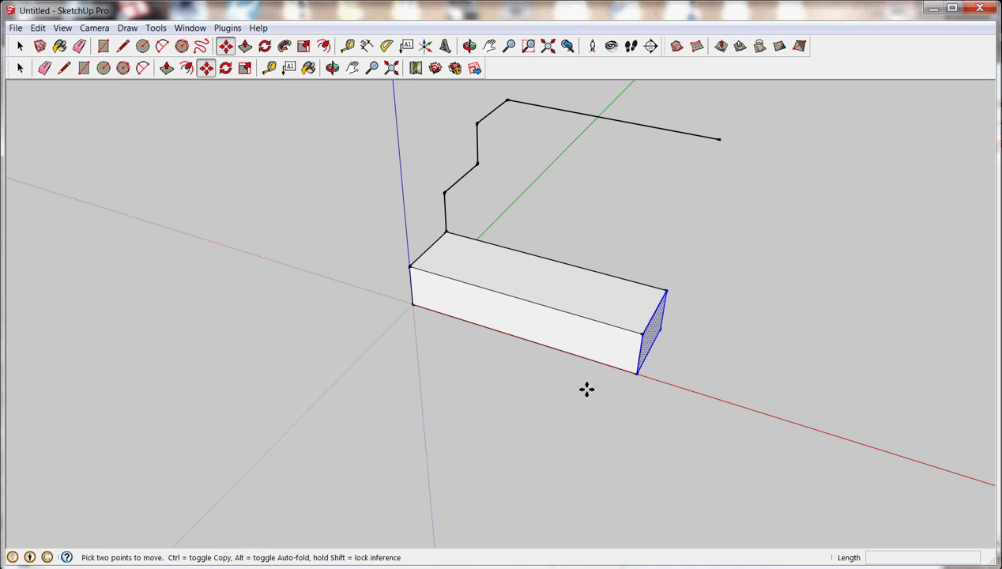
click(612, 402)
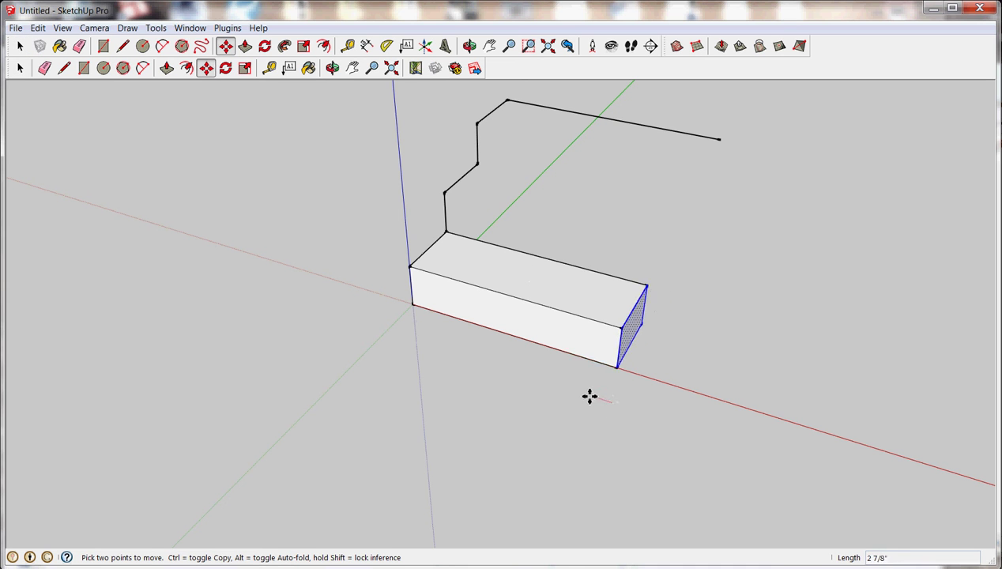
click(547, 383)
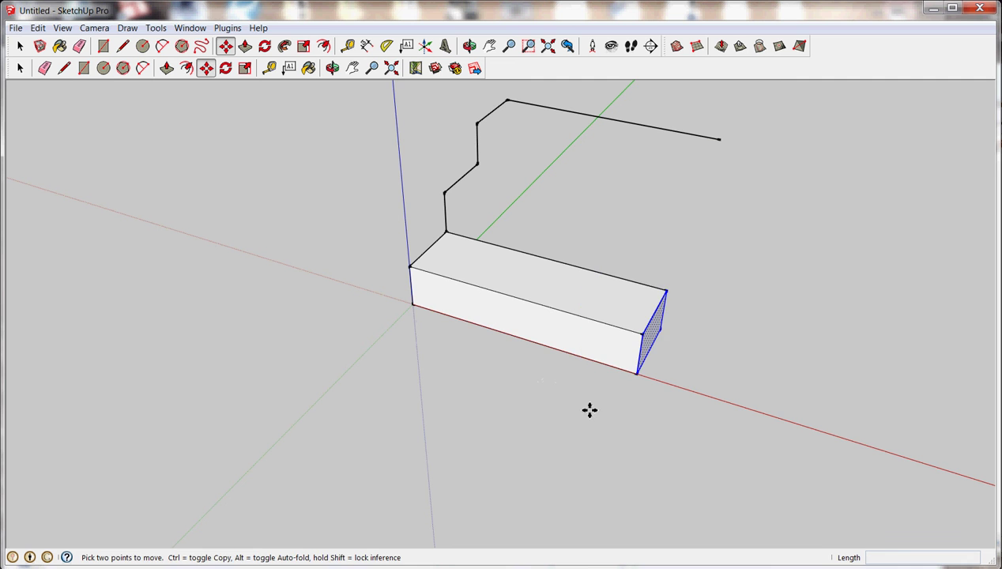
middle_drag(674, 405, 688, 338)
click(692, 342)
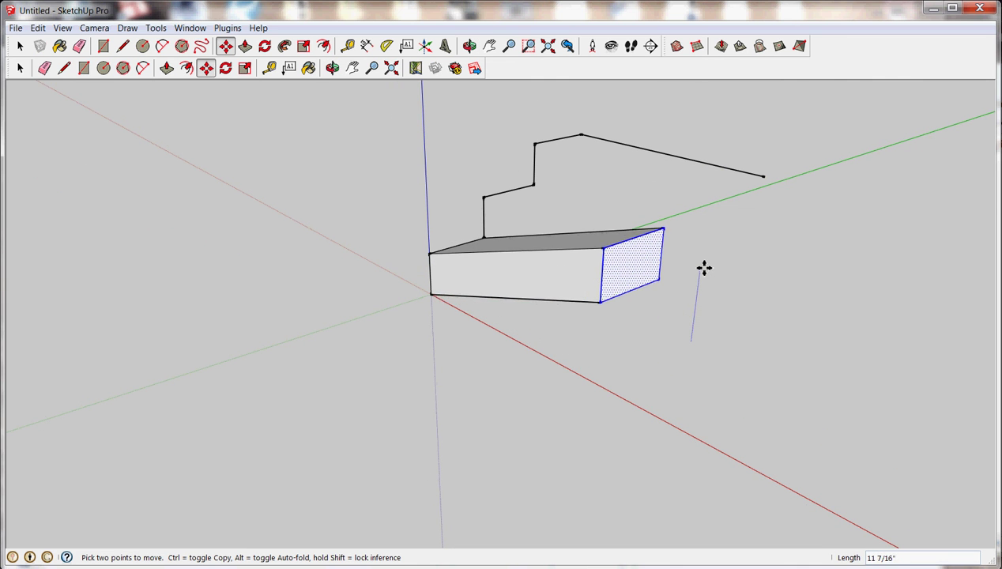
middle_drag(647, 329, 652, 353)
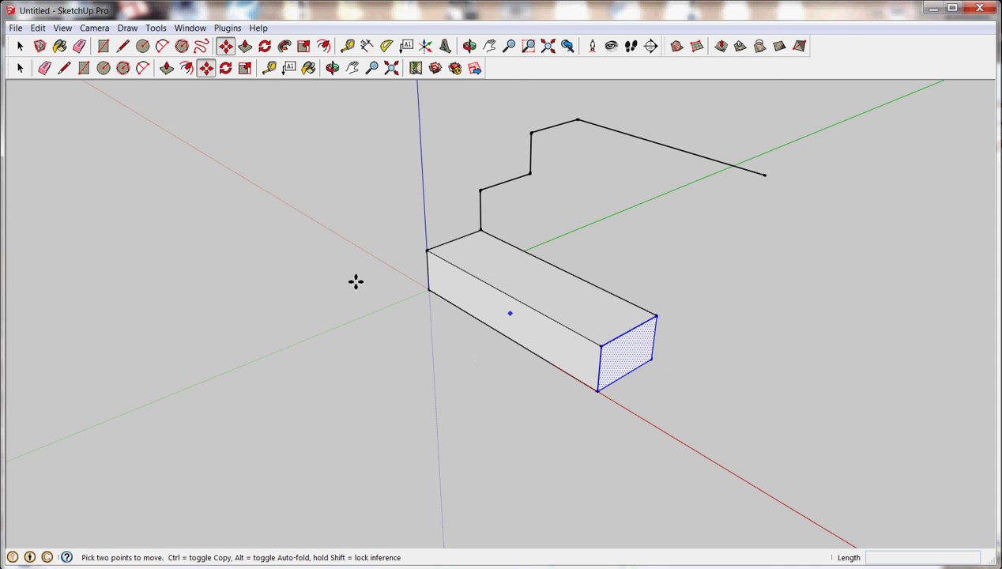
click(20, 45)
Step: Clear the end face selection and orbit to a side-on view of the box
middle_drag(451, 309, 294, 207)
middle_drag(464, 318, 482, 330)
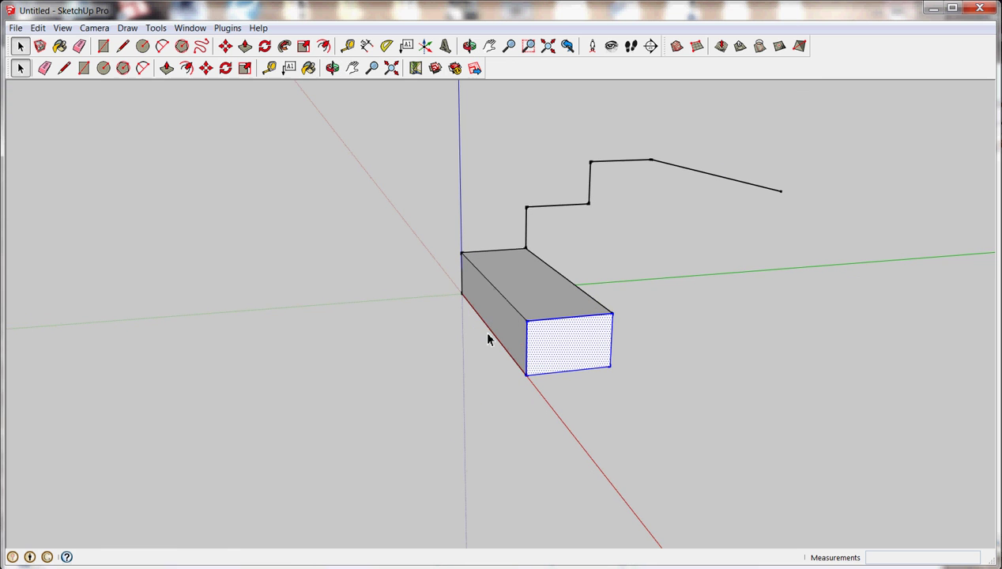
click(481, 322)
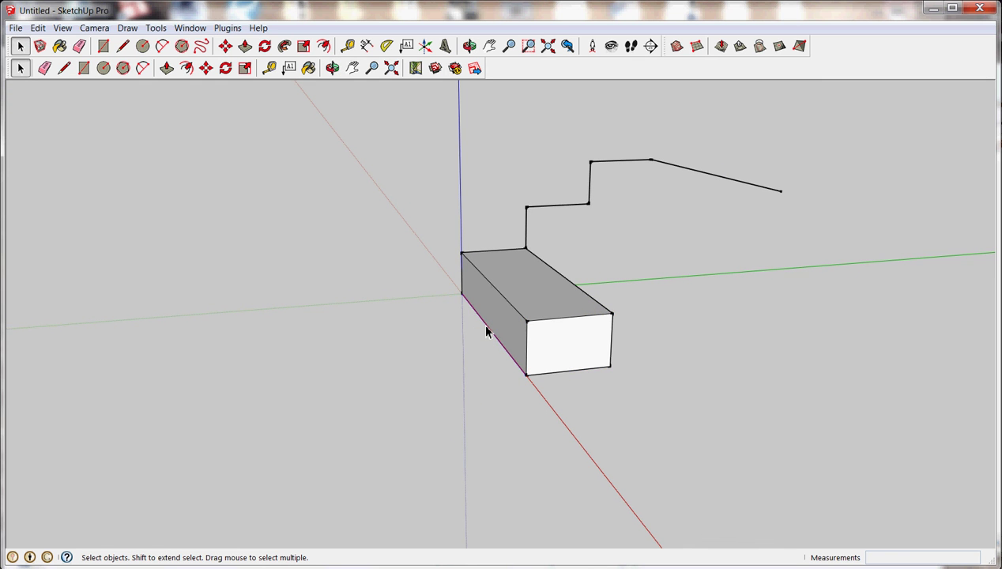
middle_drag(479, 322, 291, 218)
Step: Move the box's bottom front edge 1 inch along green to form the toe kick
click(205, 68)
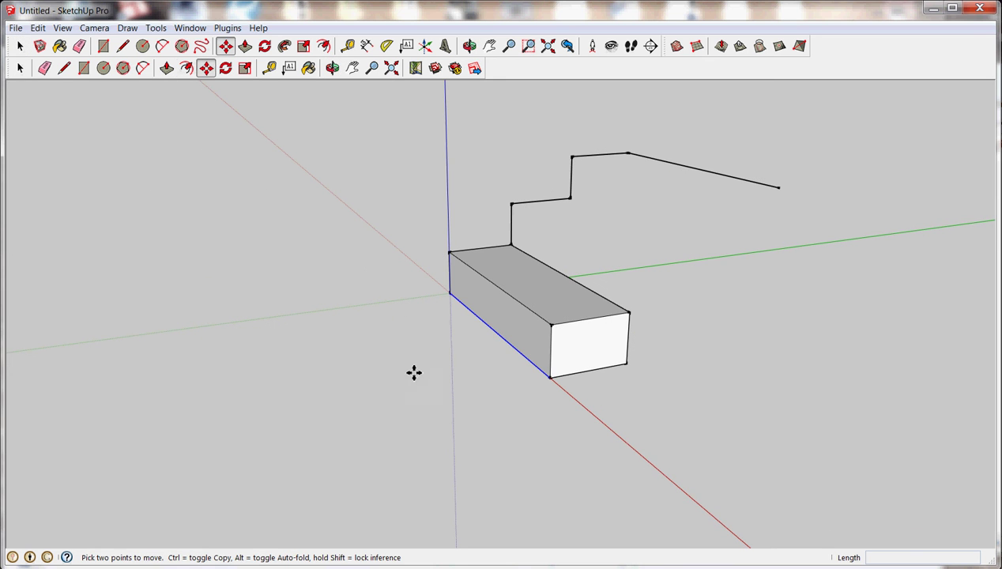
mouse_move(418, 358)
middle_down()
mouse_move(447, 364)
mouse_move(427, 340)
mouse_move(410, 369)
middle_up()
click(414, 373)
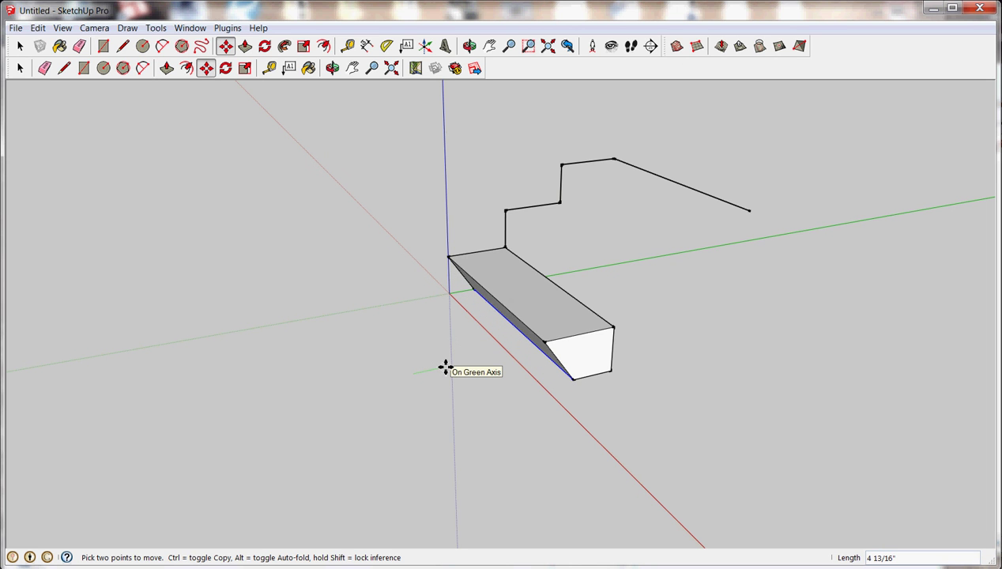
text(1)
key(Return)
middle_drag(497, 347, 498, 309)
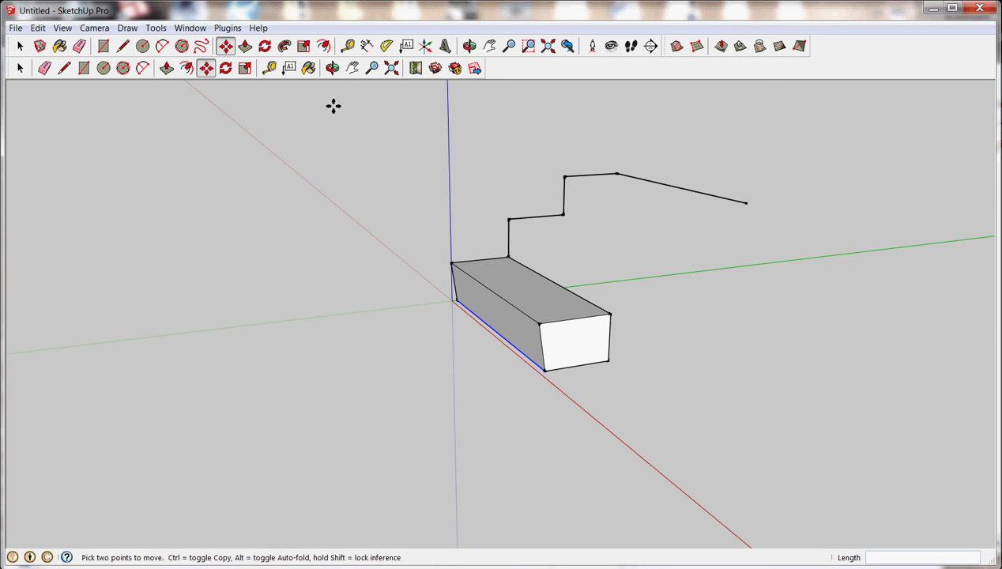
middle_drag(334, 106, 523, 395)
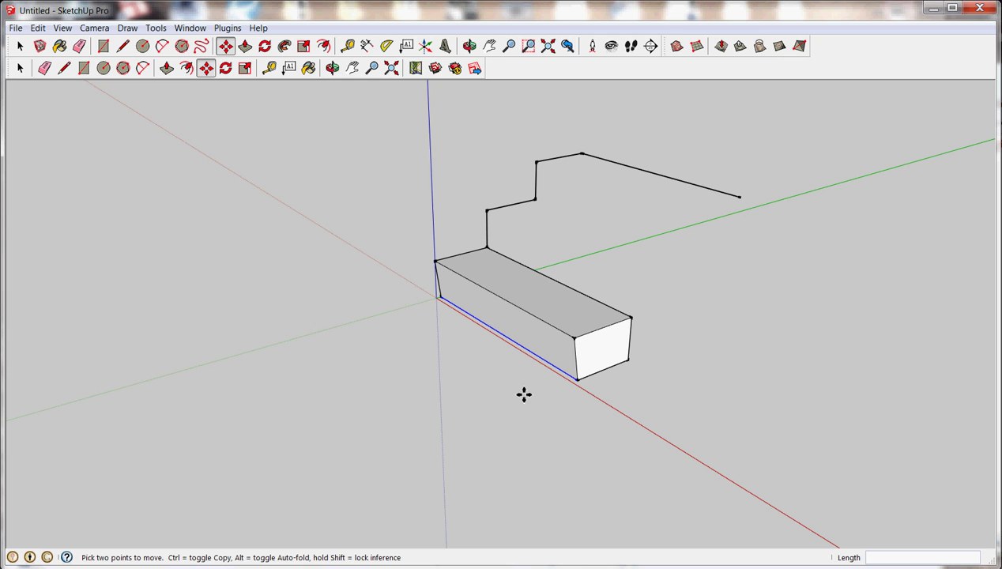